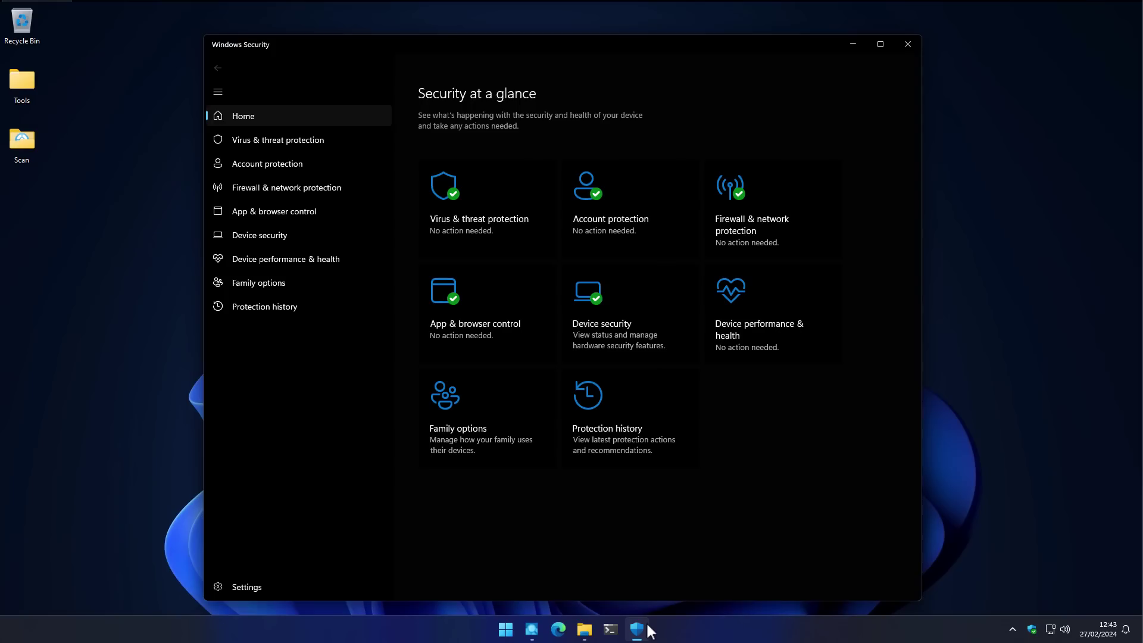
Step: Switch from the Windows Security Home page to DefenderUI's real-time, cloud and firewall overview
key(alt+Tab)
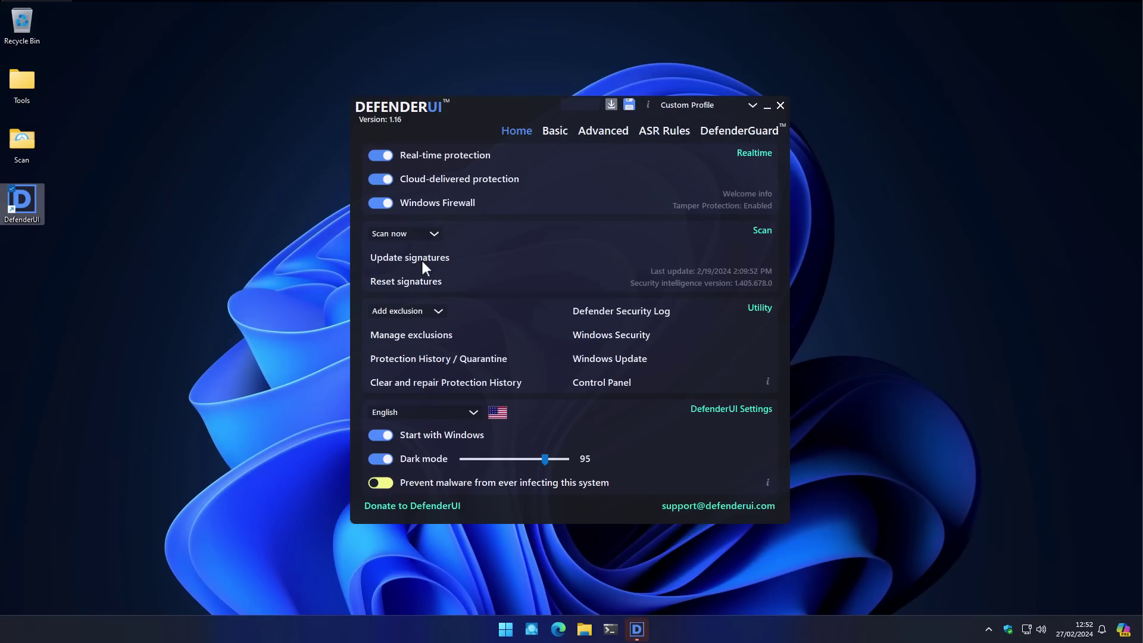
Step: Review DefenderUI's Basic, Advanced and ASR Rules tabs, then enter 'python malx.py -n' in PowerShell
click(560, 137)
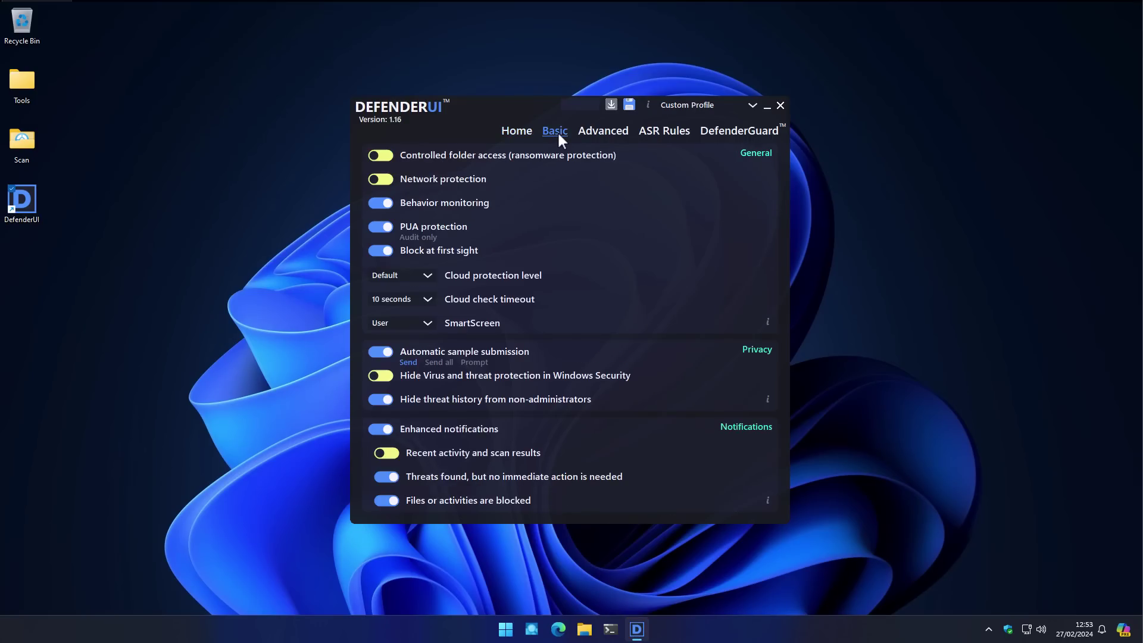
click(599, 139)
click(673, 143)
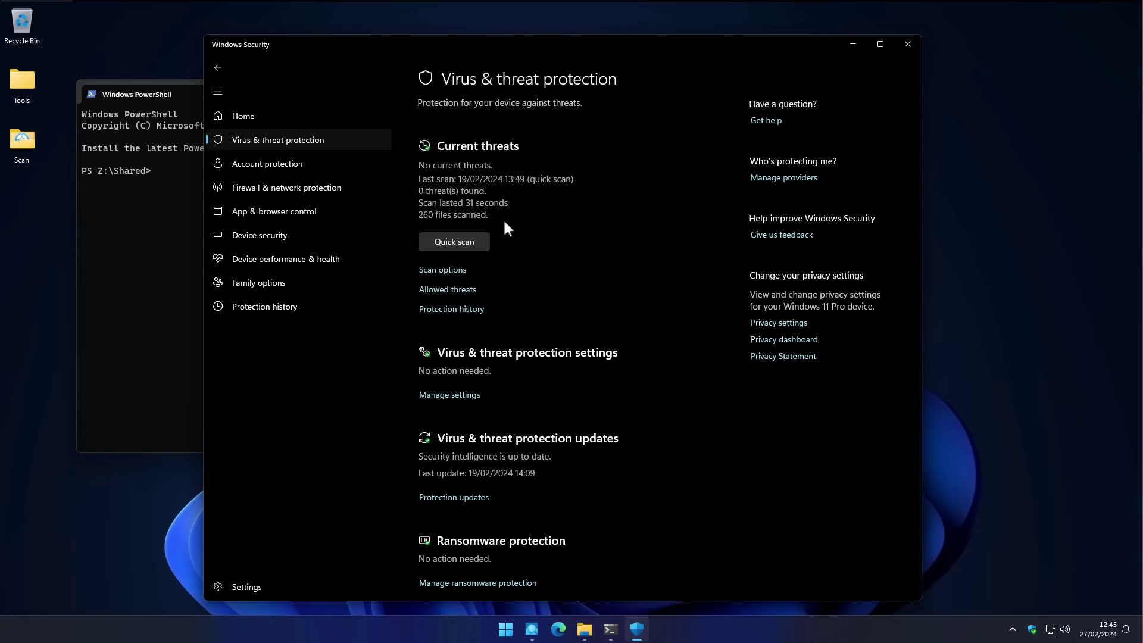
click(636, 630)
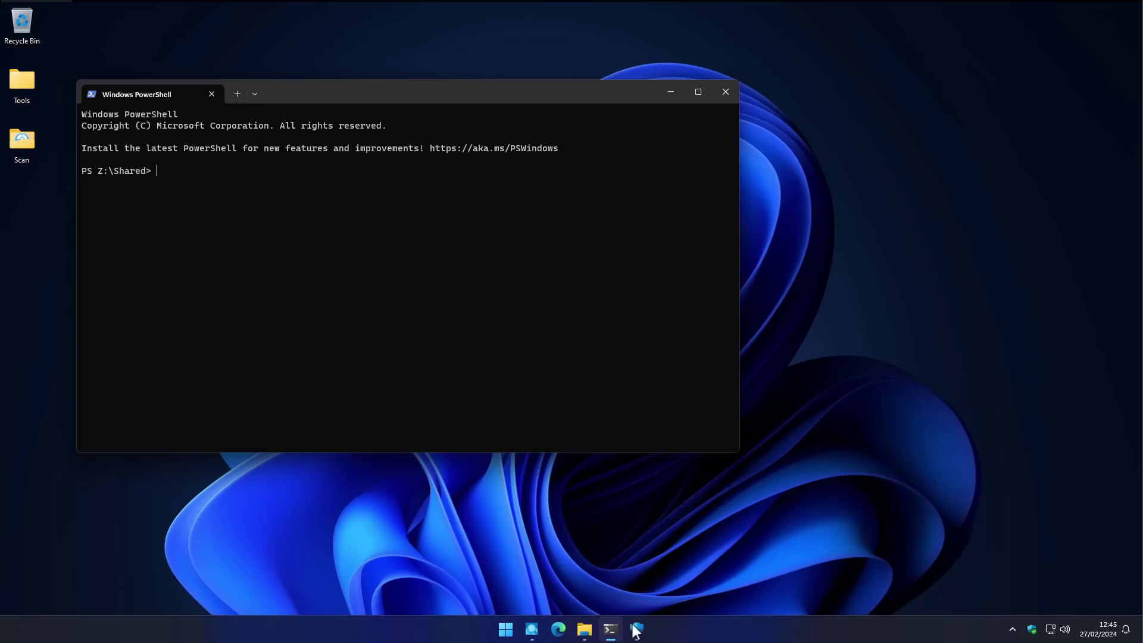
Step: Run python malx.py -n to start the ransomware test against default Defender settings
text(python malx)
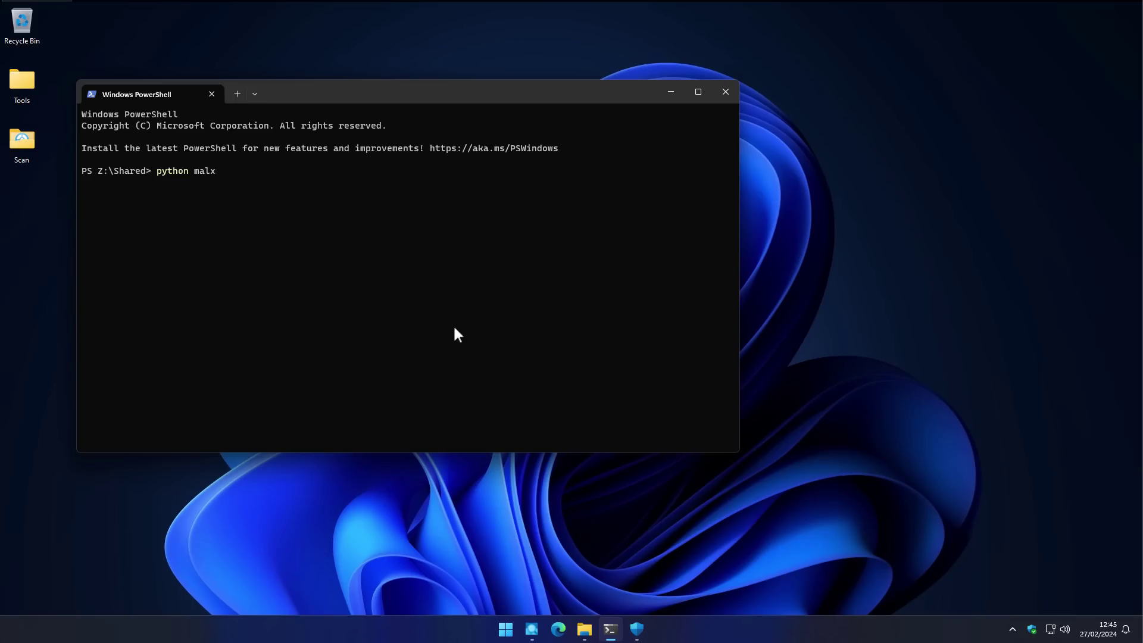
Step: Review DefenderUI's Basic, Advanced and ASR Rules tabs, then enter 'python malx.py -n' in PowerShell
Step: Run python malx.py -n to start the ransomware test against default Defender settings
text(.py -n)
key(Return)
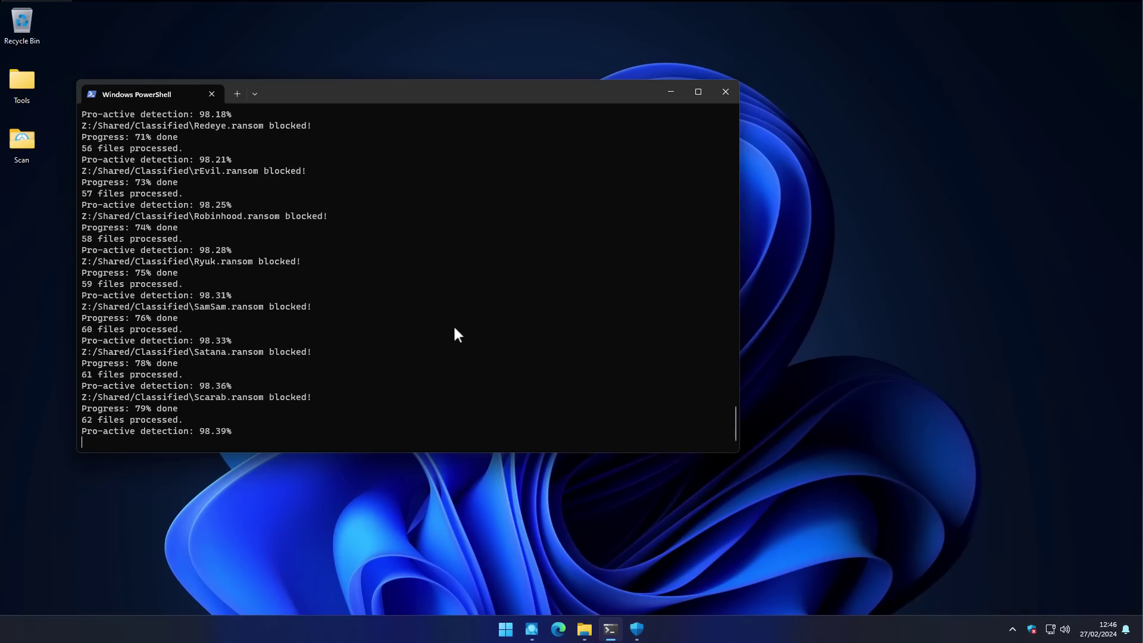
Step: Browse File Explorer's Documents folder, where 127 files are now renamed with the .bclaw extension
click(533, 632)
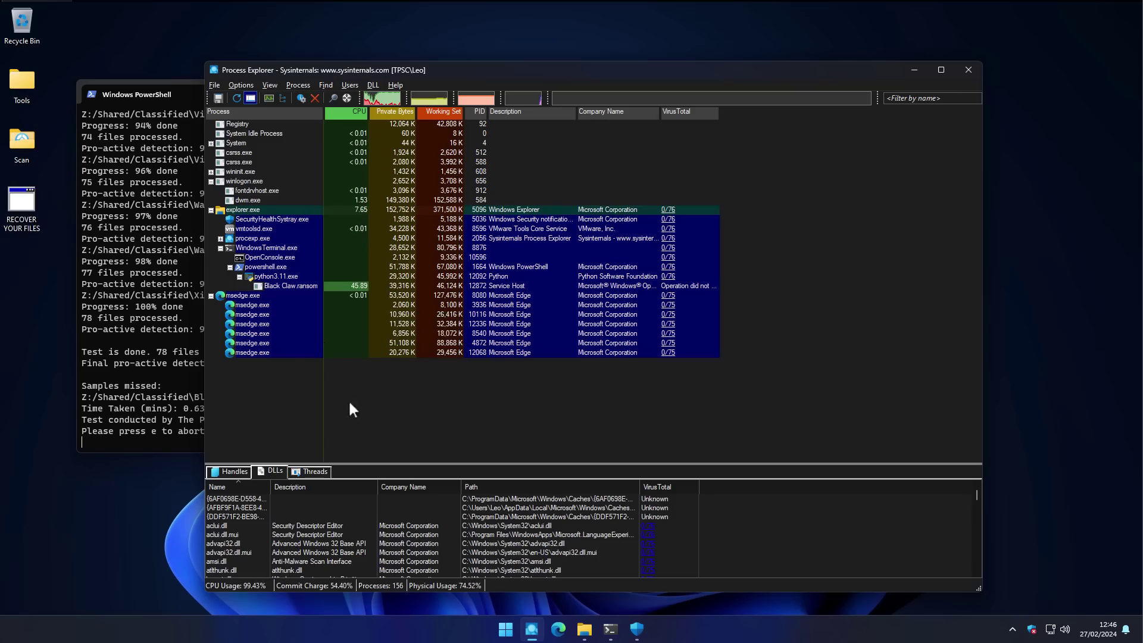
click(592, 633)
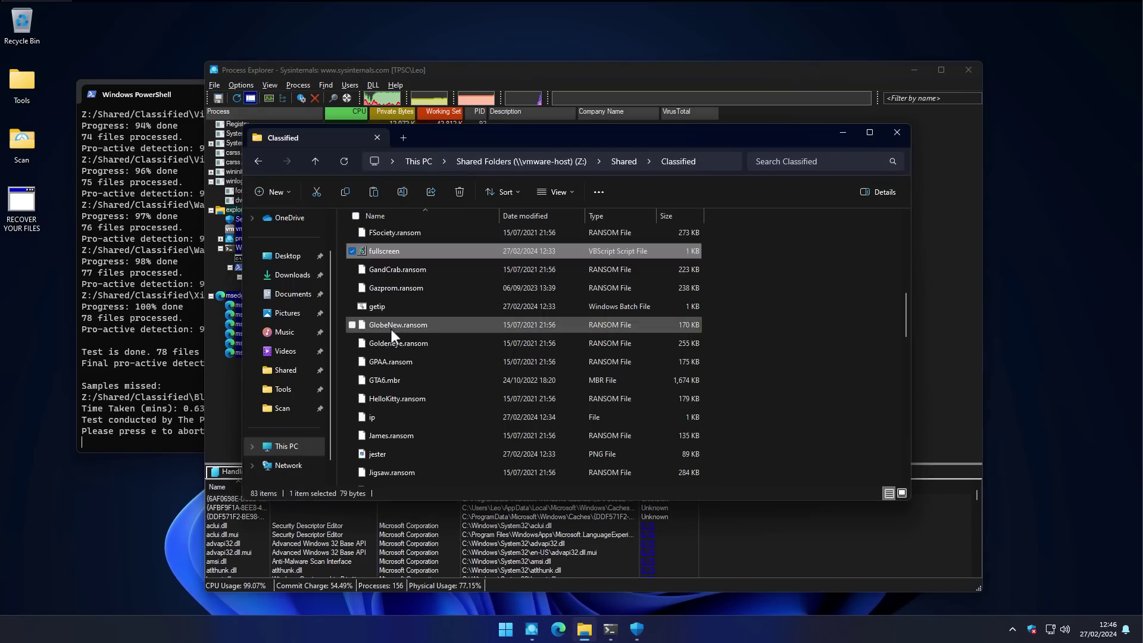
click(306, 298)
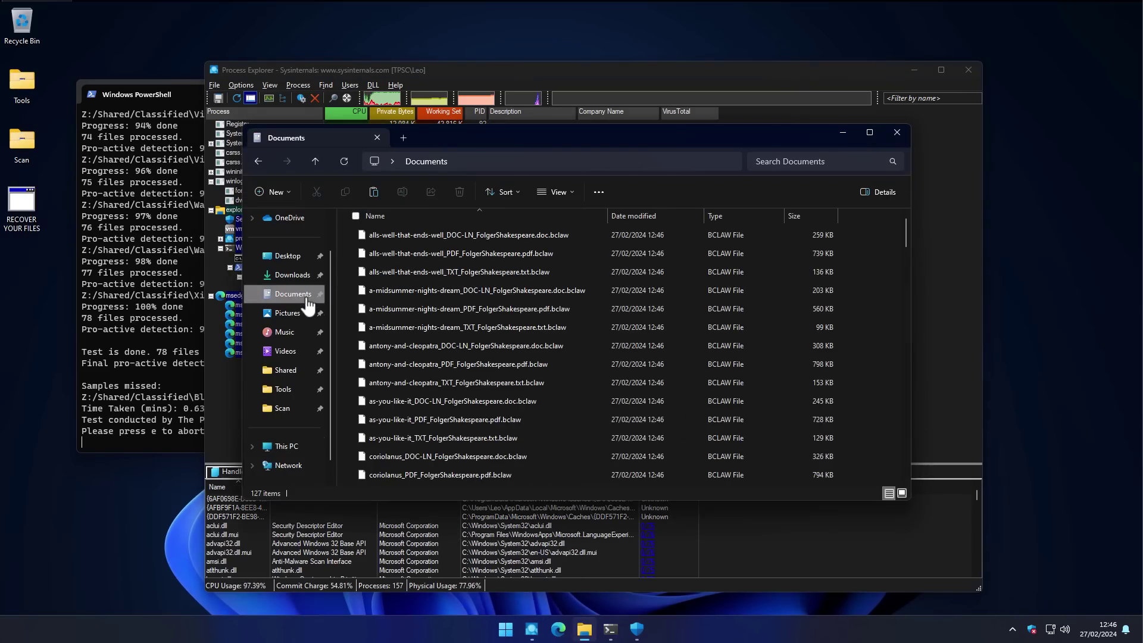
scroll(470, 312, down, 10)
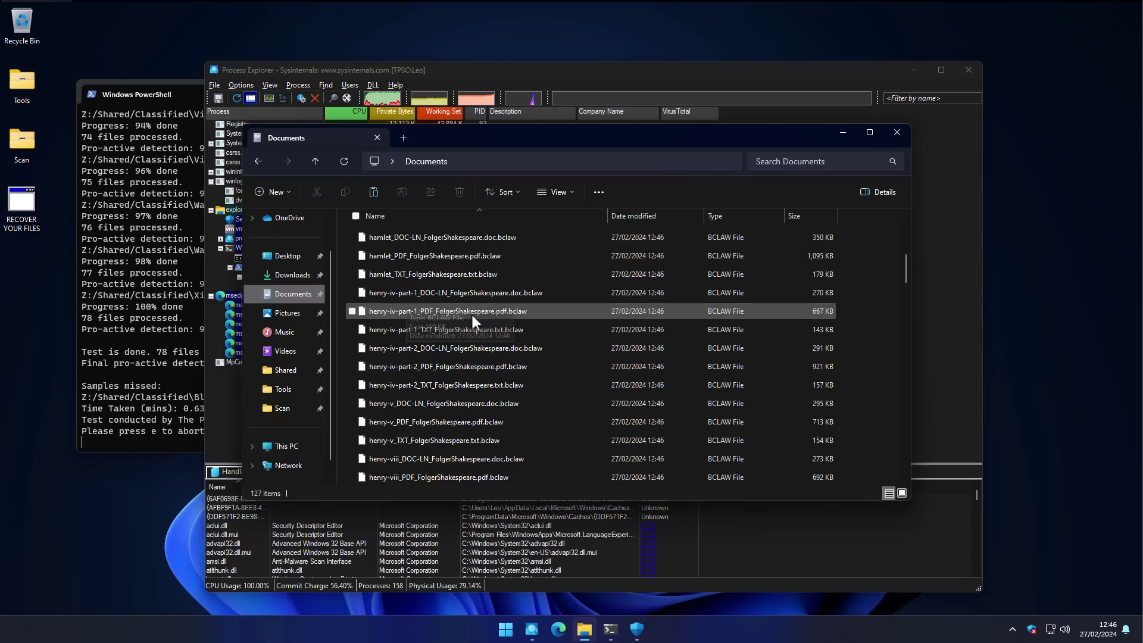
scroll(473, 315, up, 10)
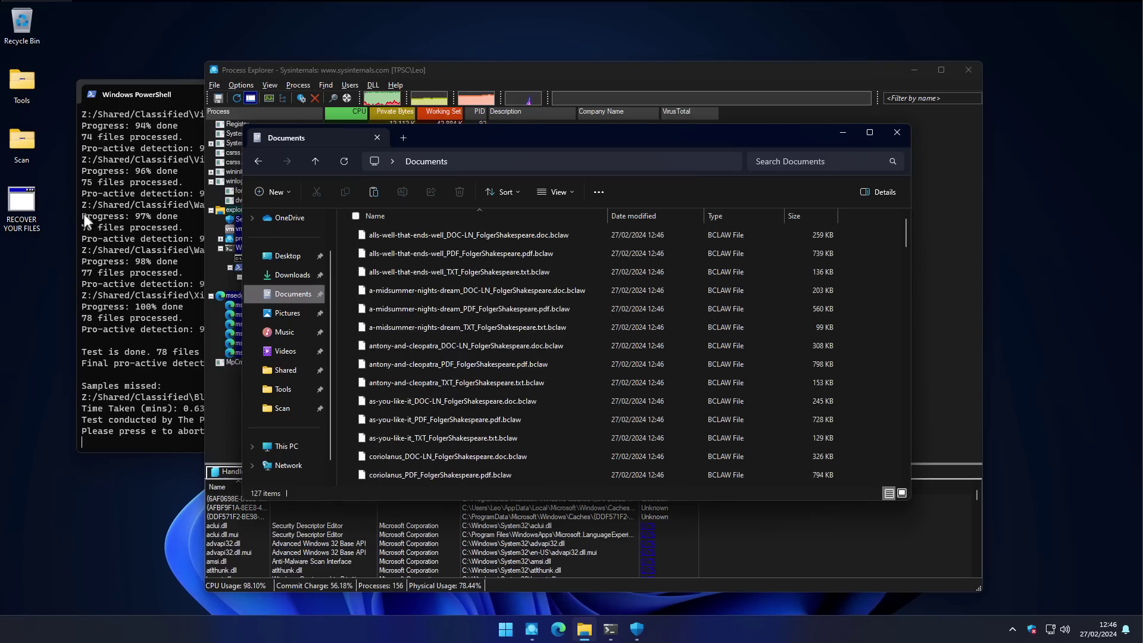
Step: Open the desktop RECOVER YOUR FILES ransom note with its 48-hour countdown, then close it
double_click(29, 209)
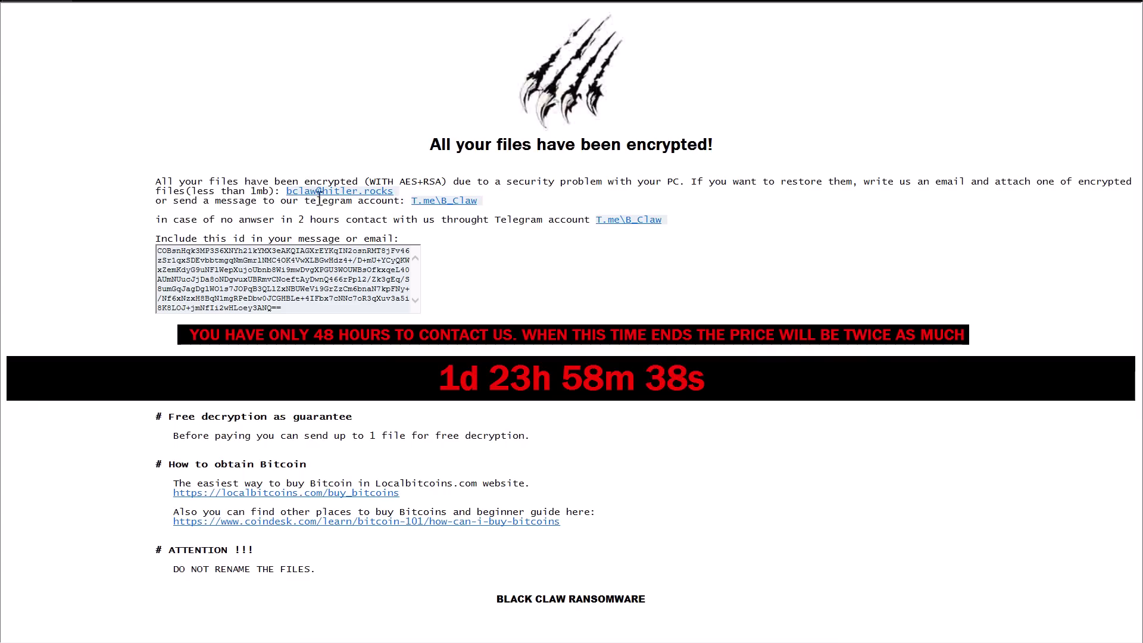
key(alt+F4)
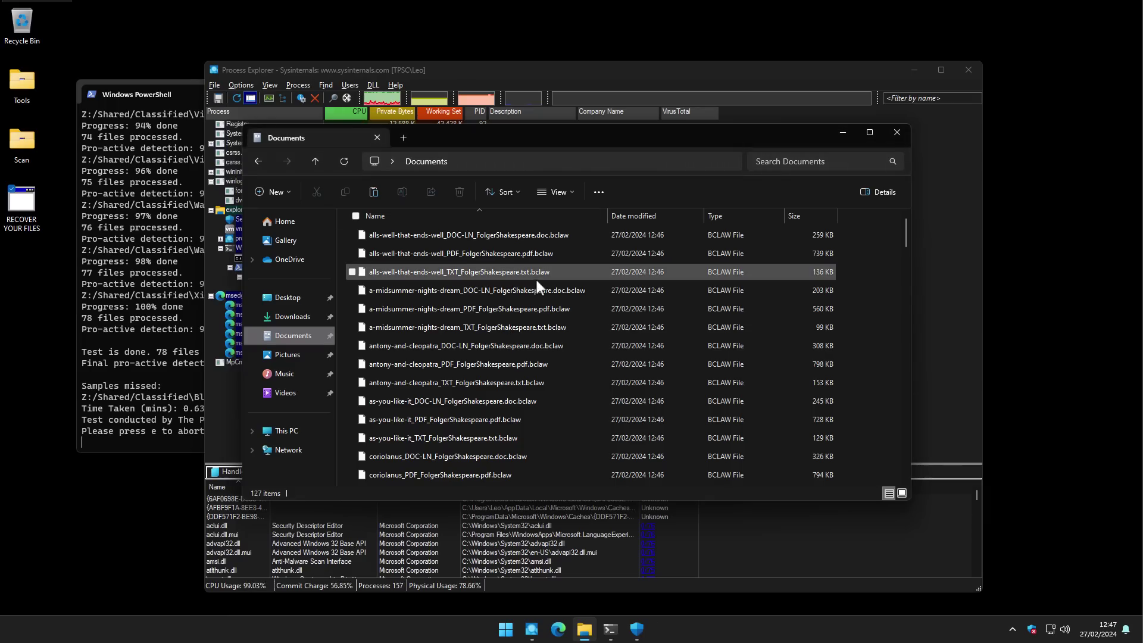
Step: Search for Black Claw ransomware and read Microsoft's Ransom:MSIL/BlackClaw.DEA!MTB description, then close Edge
text(blackclaw ransomware)
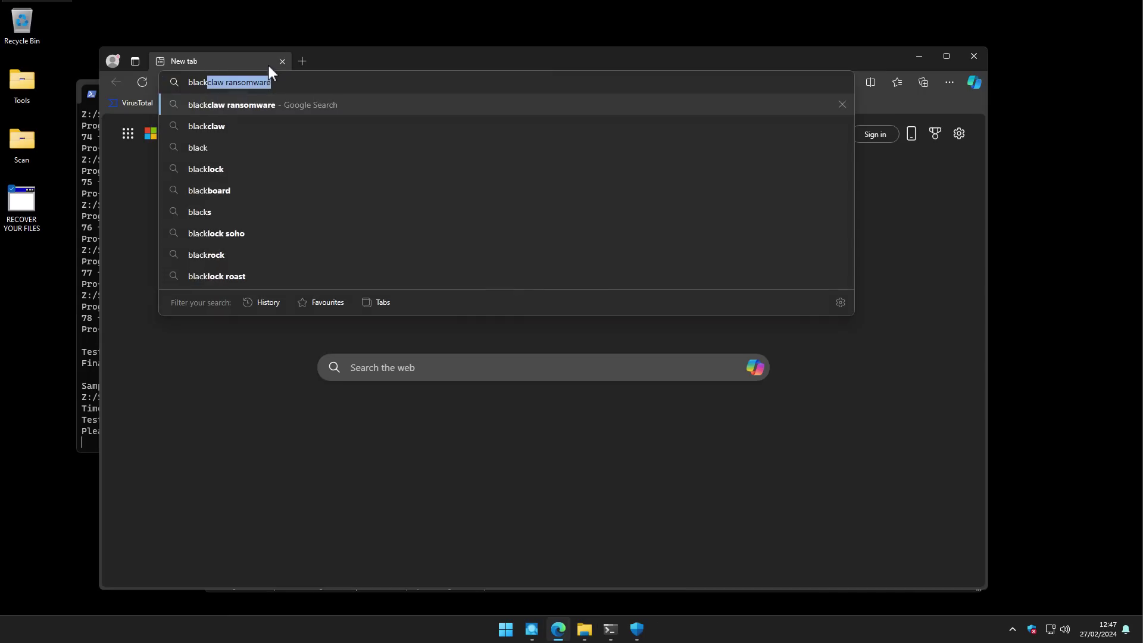
key(Return)
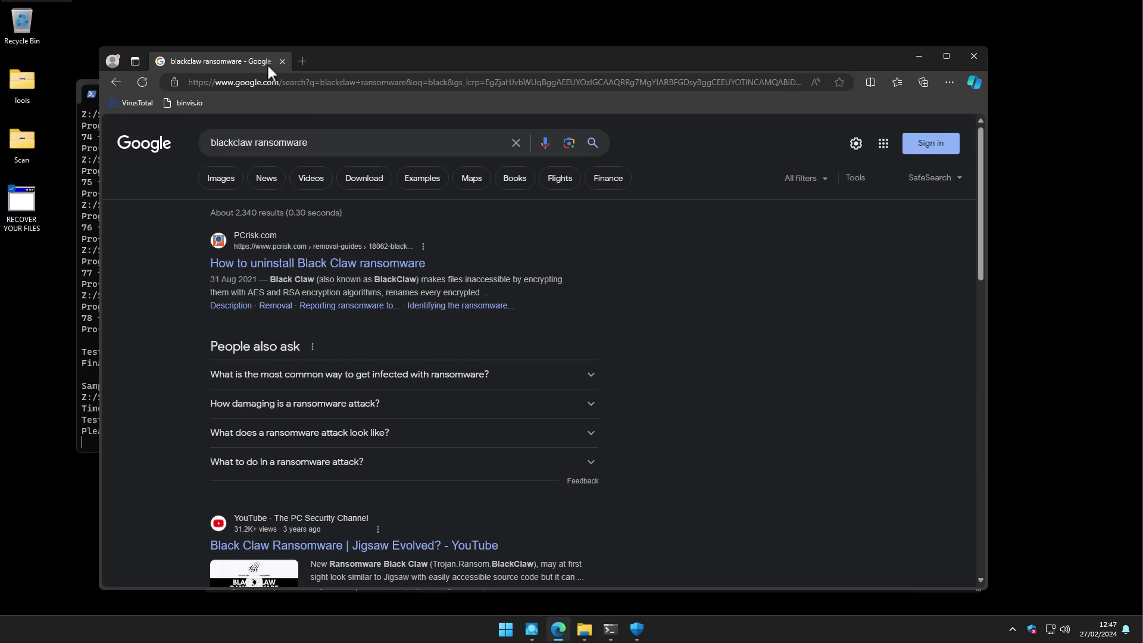
scroll(301, 140, down, 1)
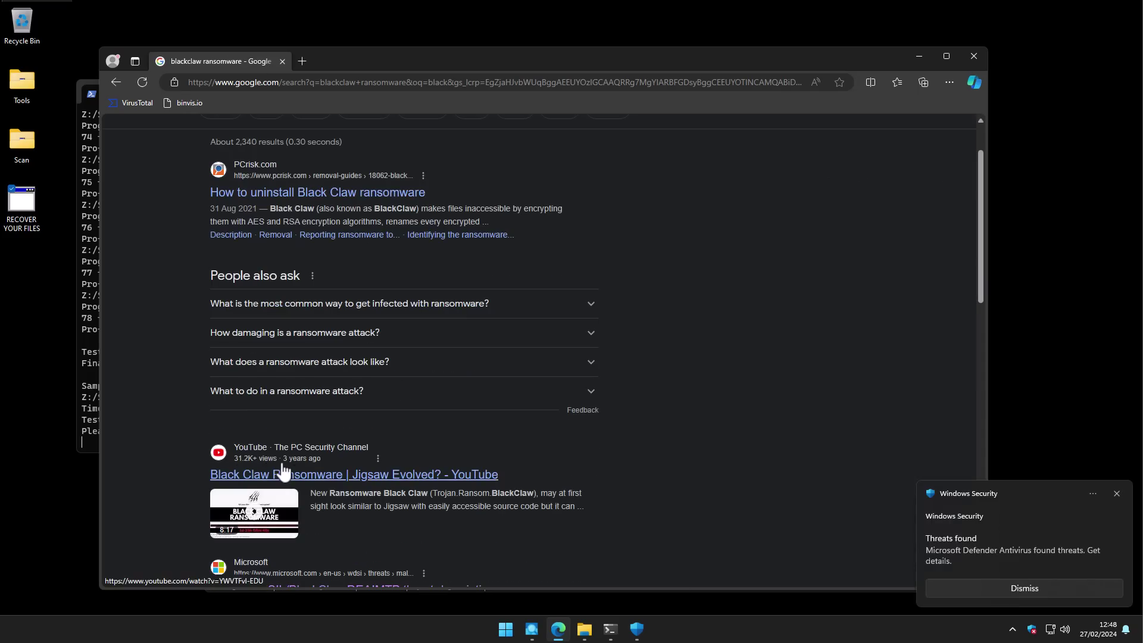
scroll(284, 473, down, 1)
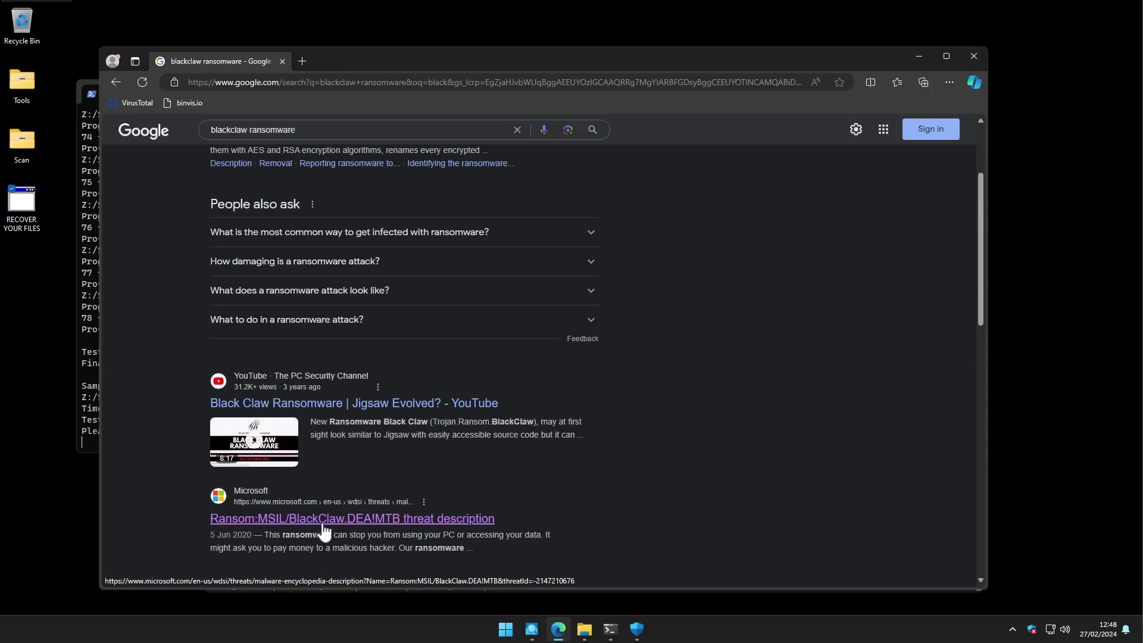
click(336, 523)
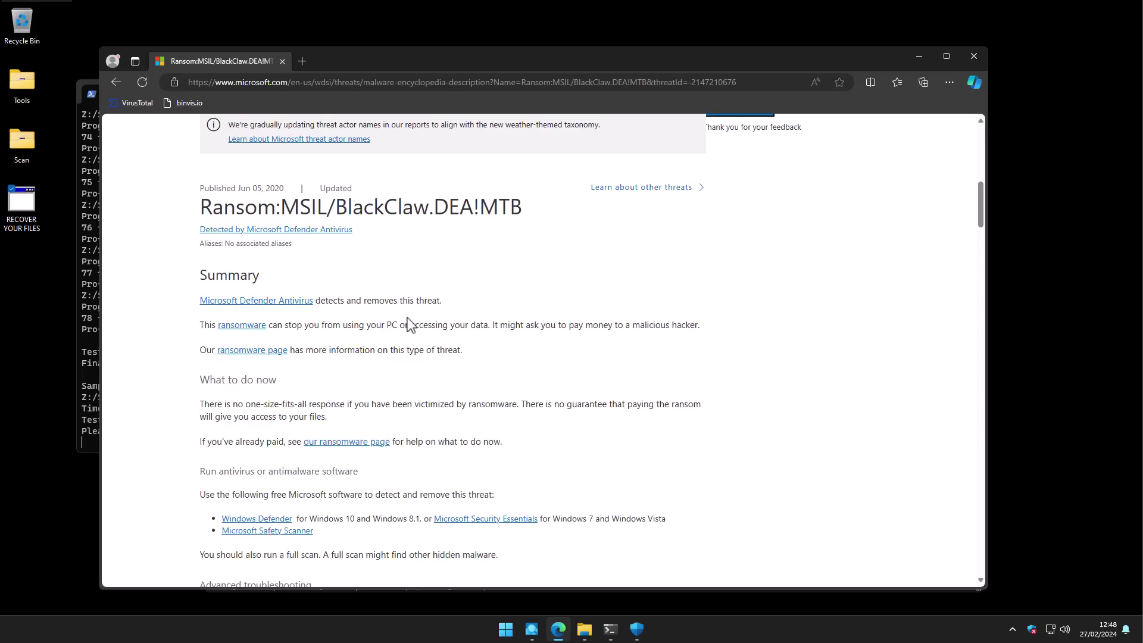
click(283, 62)
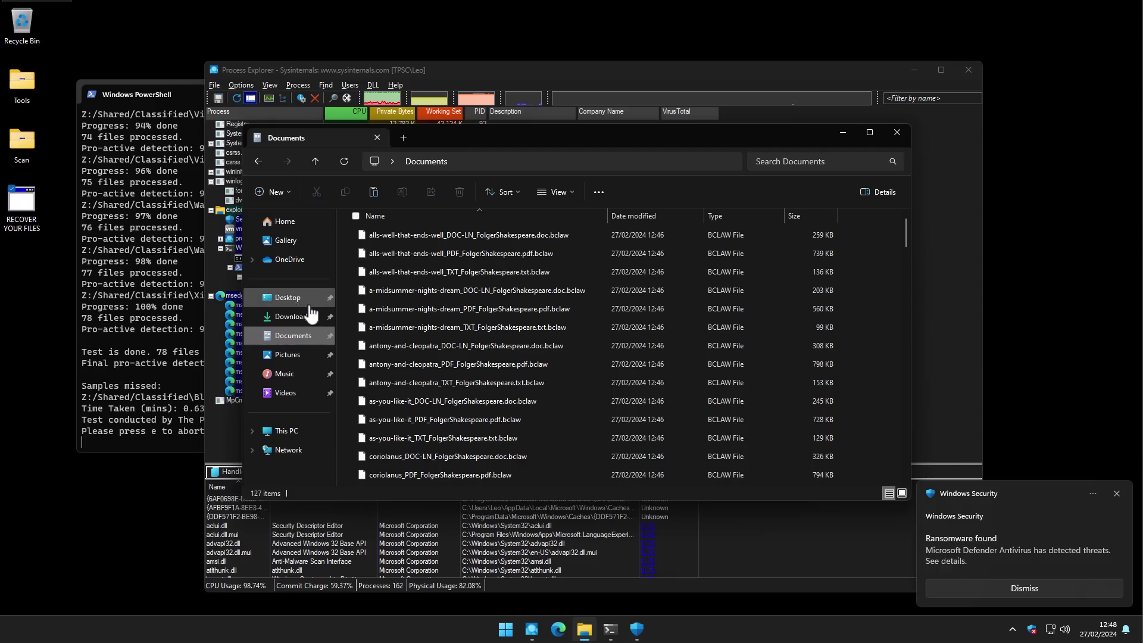
scroll(549, 335, down, 5)
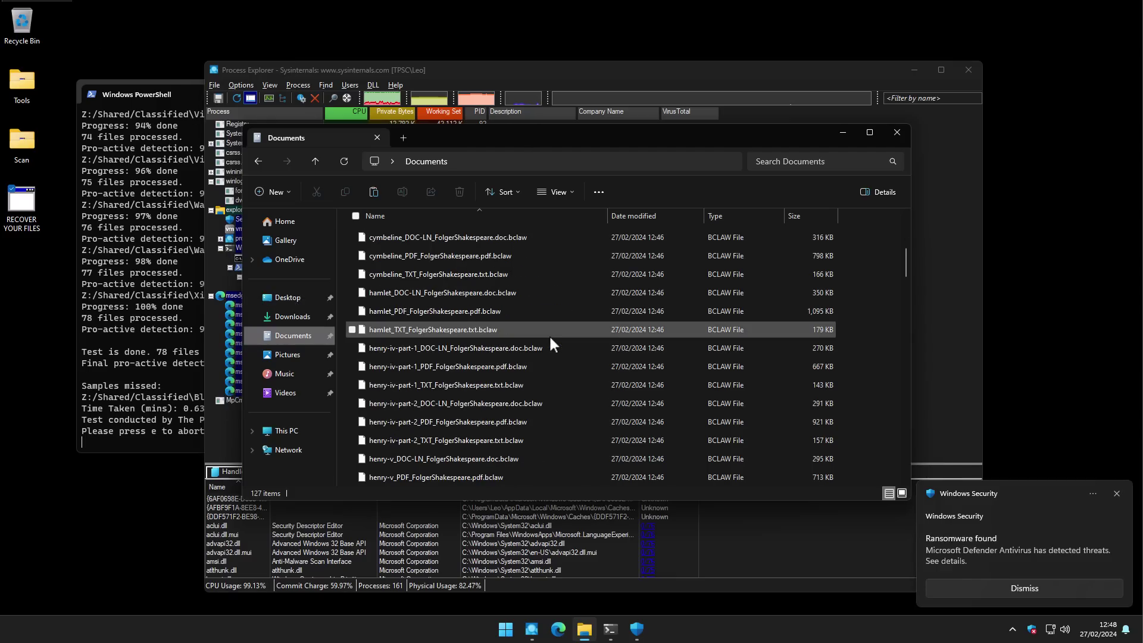
scroll(549, 334, up, 5)
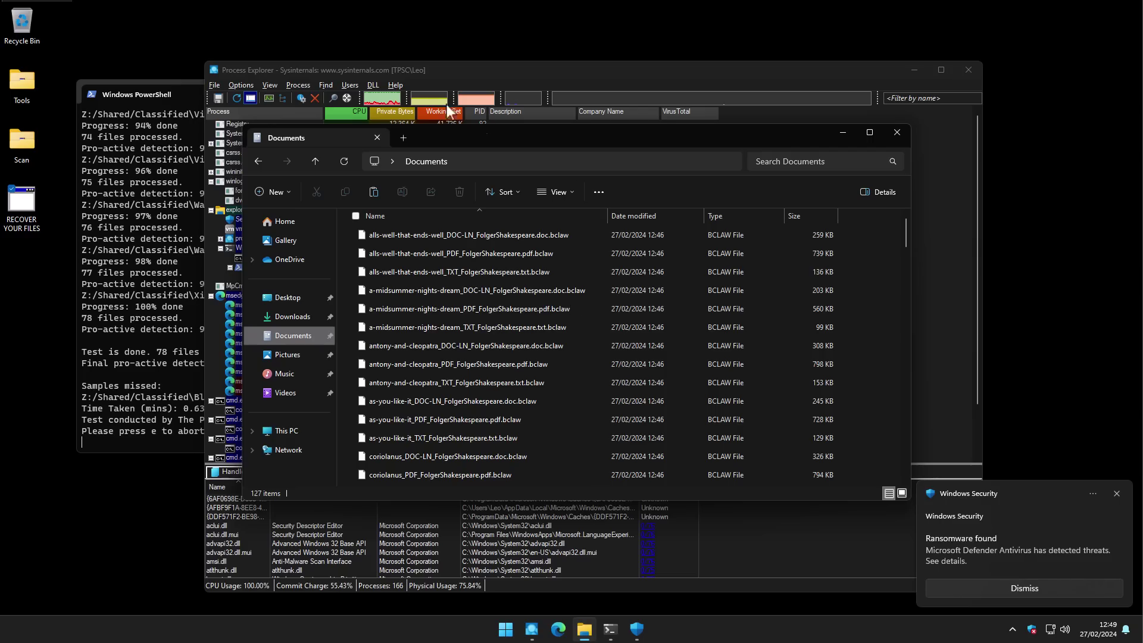
click(391, 68)
scroll(470, 319, down, 1)
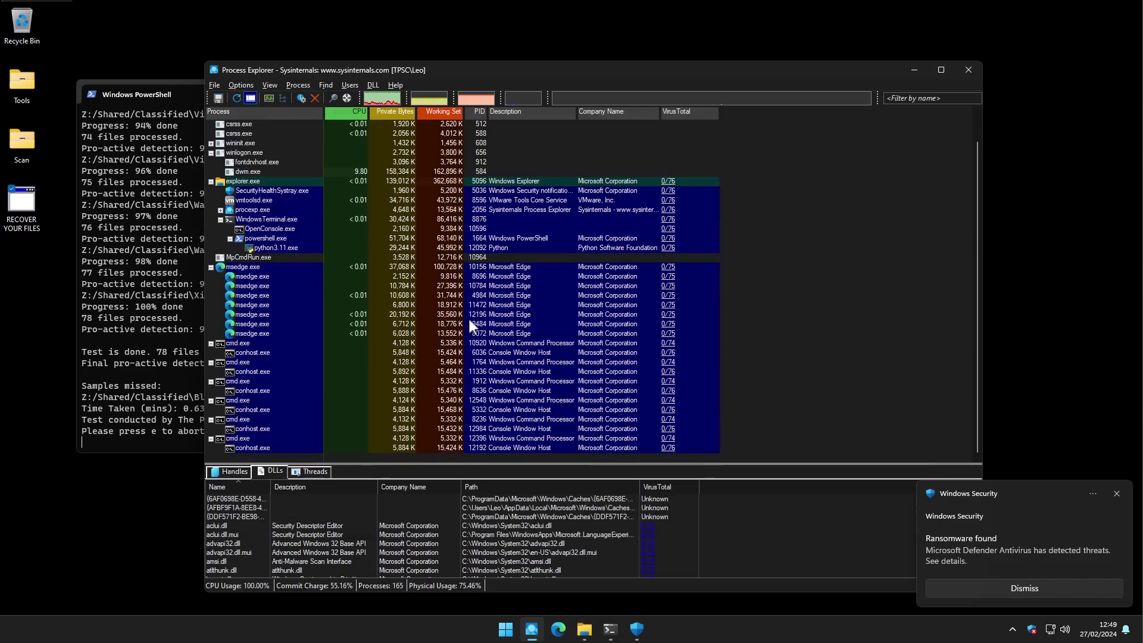
key(alt+Tab)
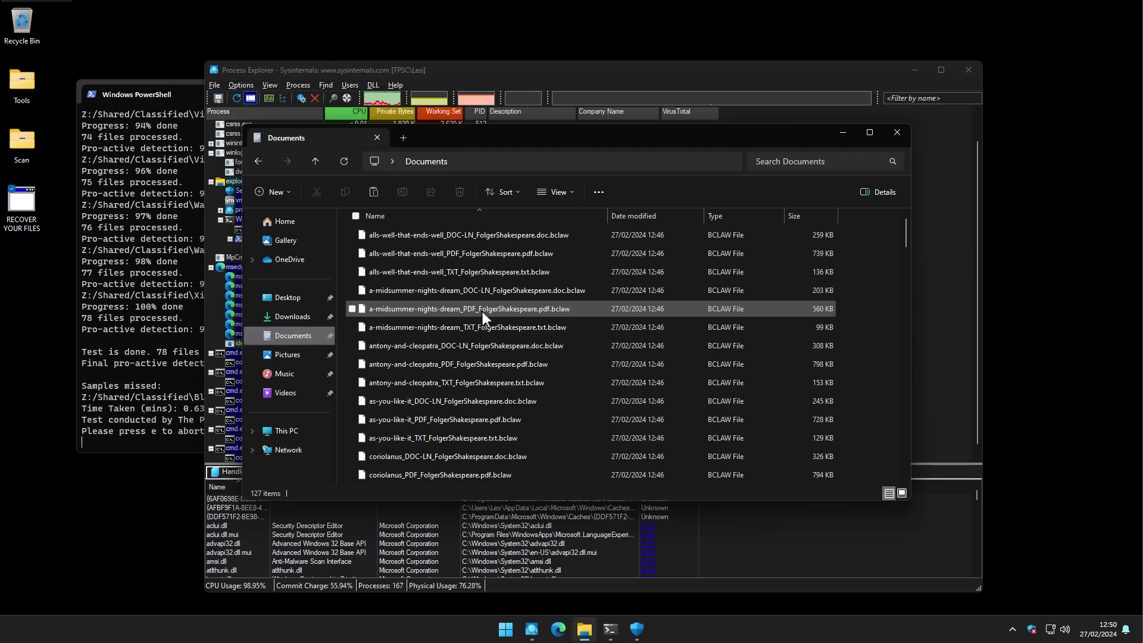
Step: Open the encrypted All's Well .txt.bclaw file in Notepad once, revealing garbled text
click(513, 278)
double_click(514, 277)
click(508, 287)
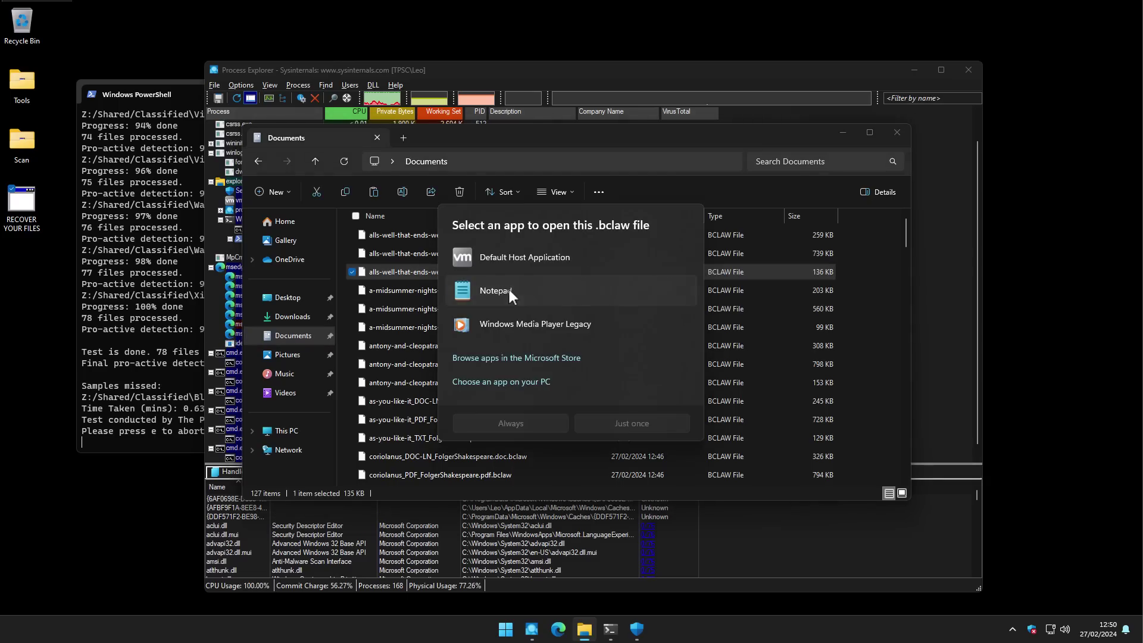
click(630, 420)
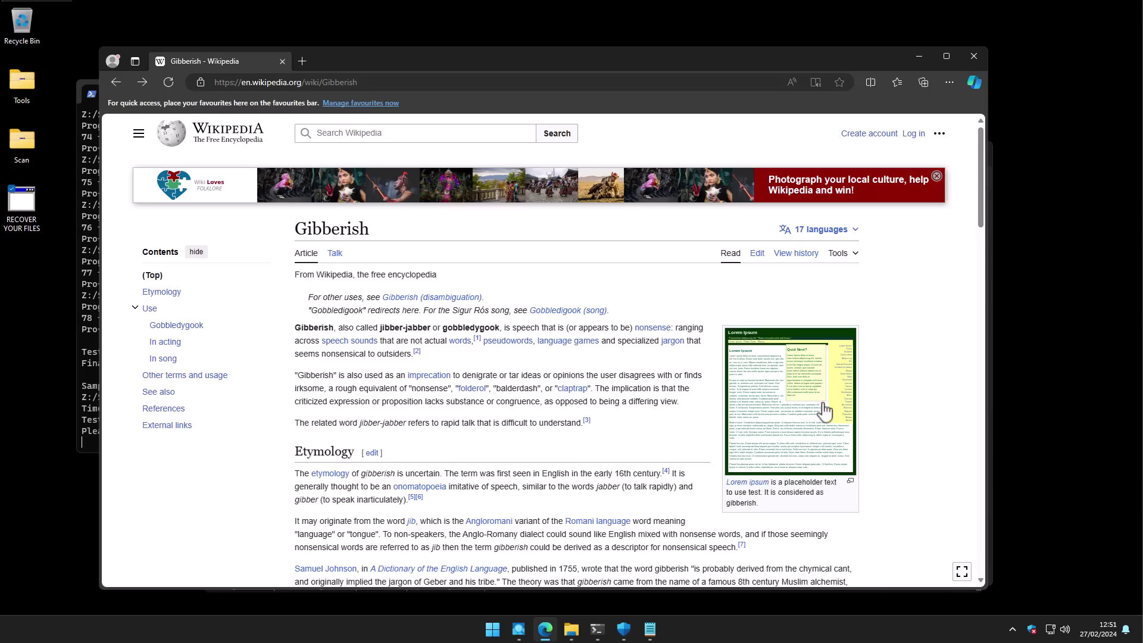
Step: Close the Edge window and Notepad, leaving a clean desktop
click(801, 390)
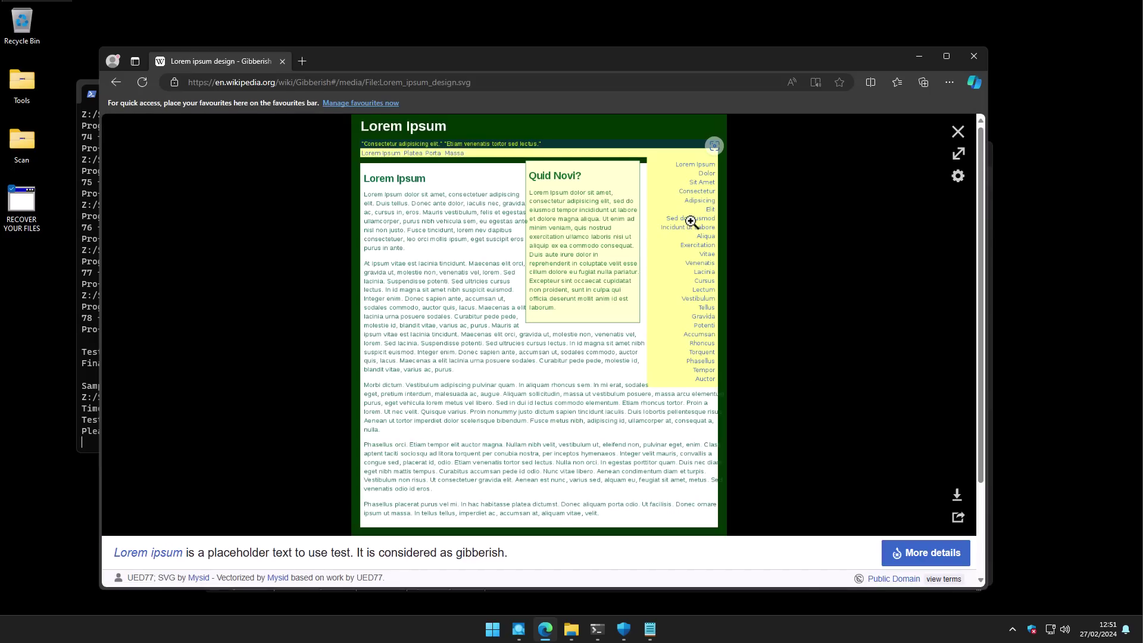
click(283, 61)
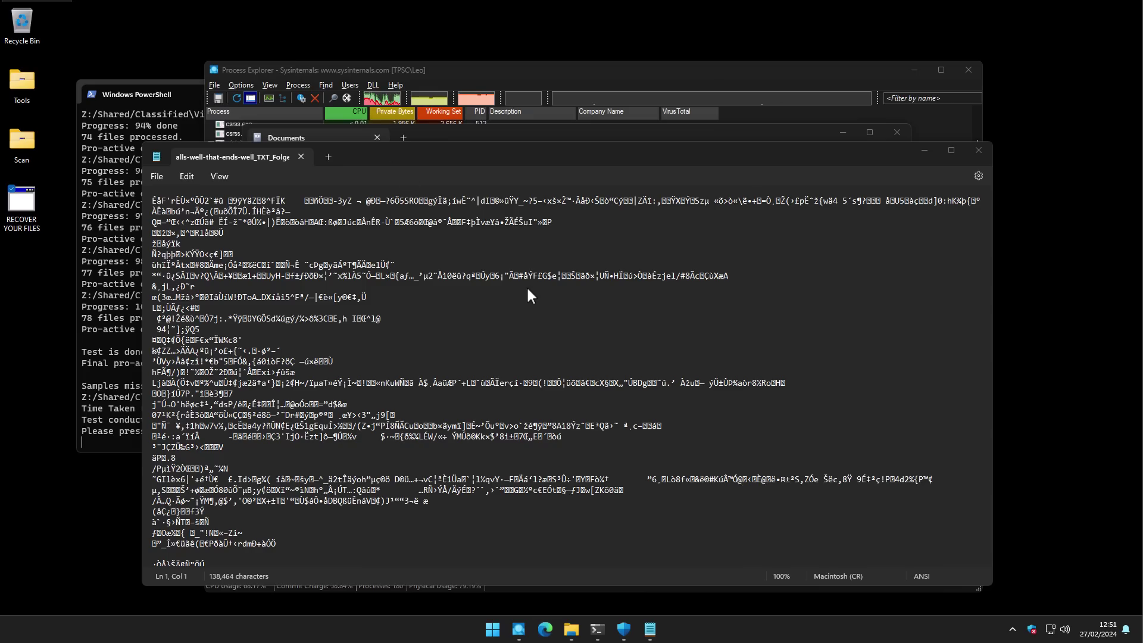
key(alt+F4)
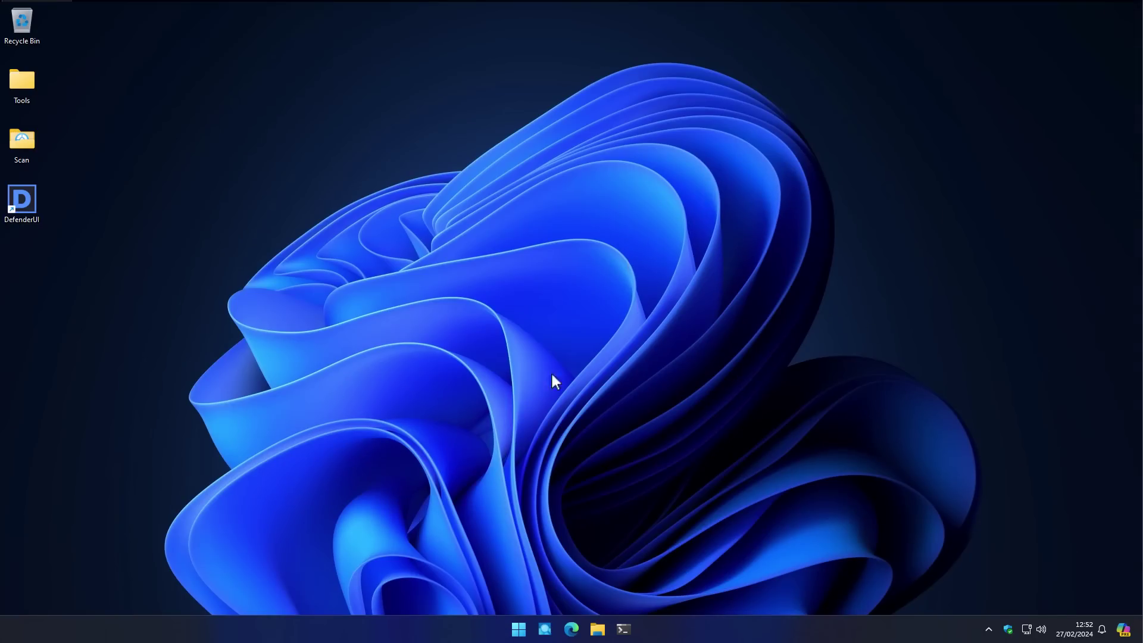
Step: Launch DefenderUI and view Basic settings, showing Controlled folder access and Network protection off
double_click(21, 199)
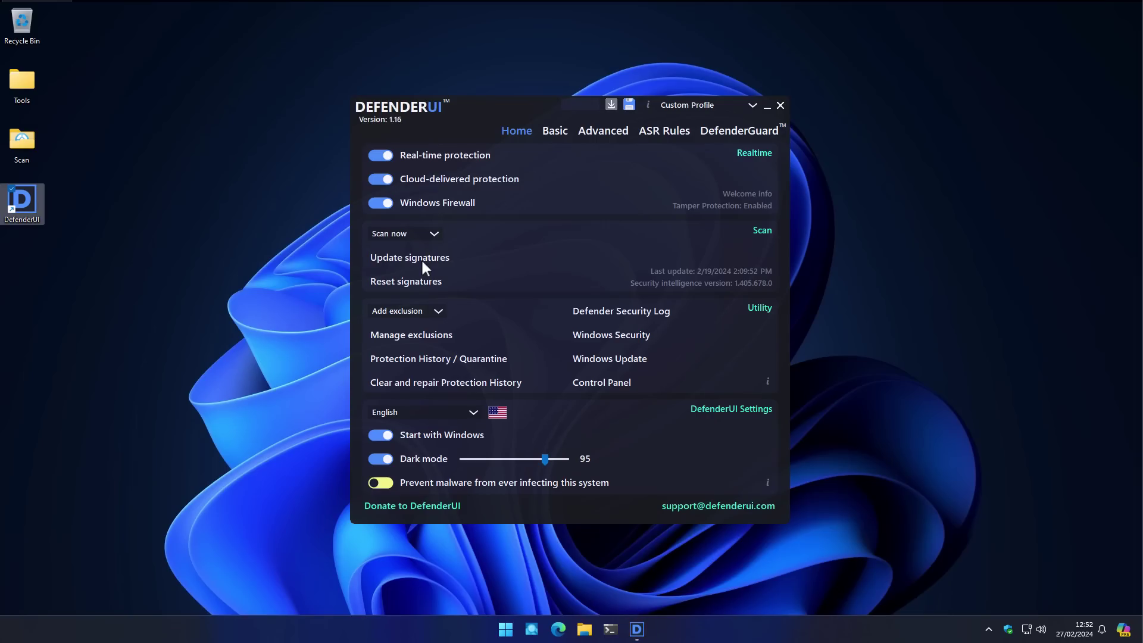
click(558, 132)
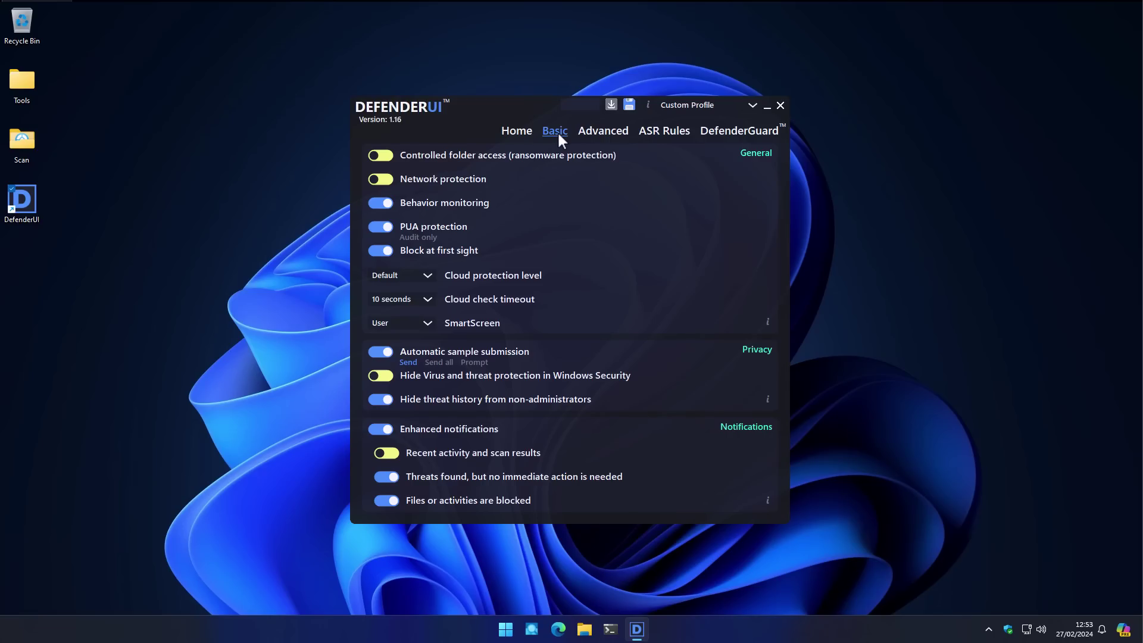
Step: Review DefenderUI's Advanced scan options and ASR rule states, then bring up a new PowerShell terminal
click(598, 135)
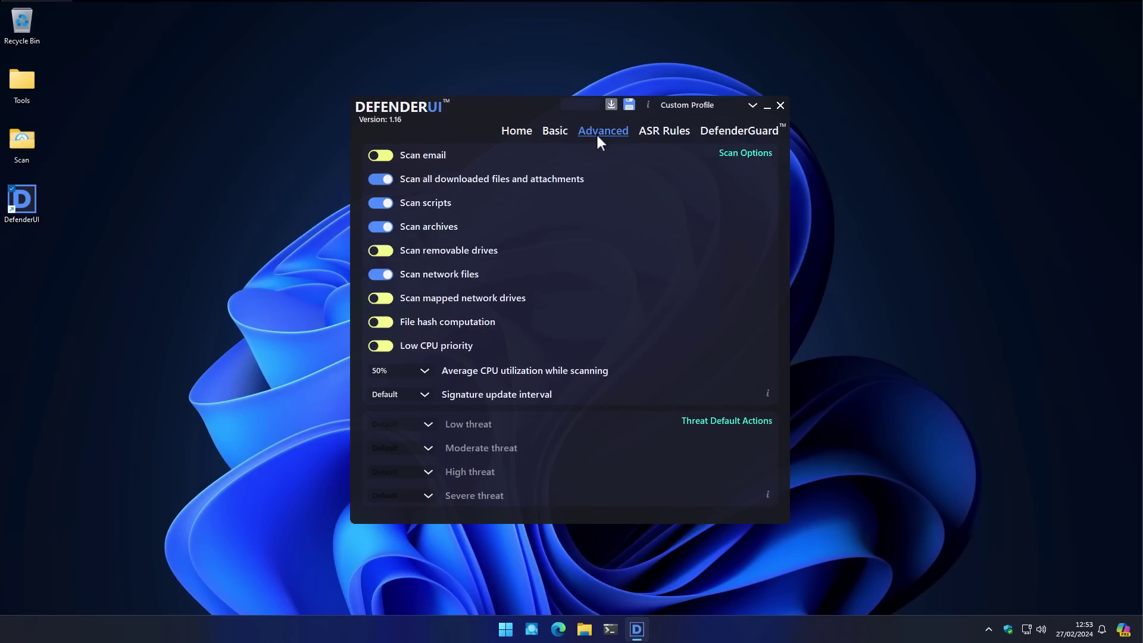
click(673, 140)
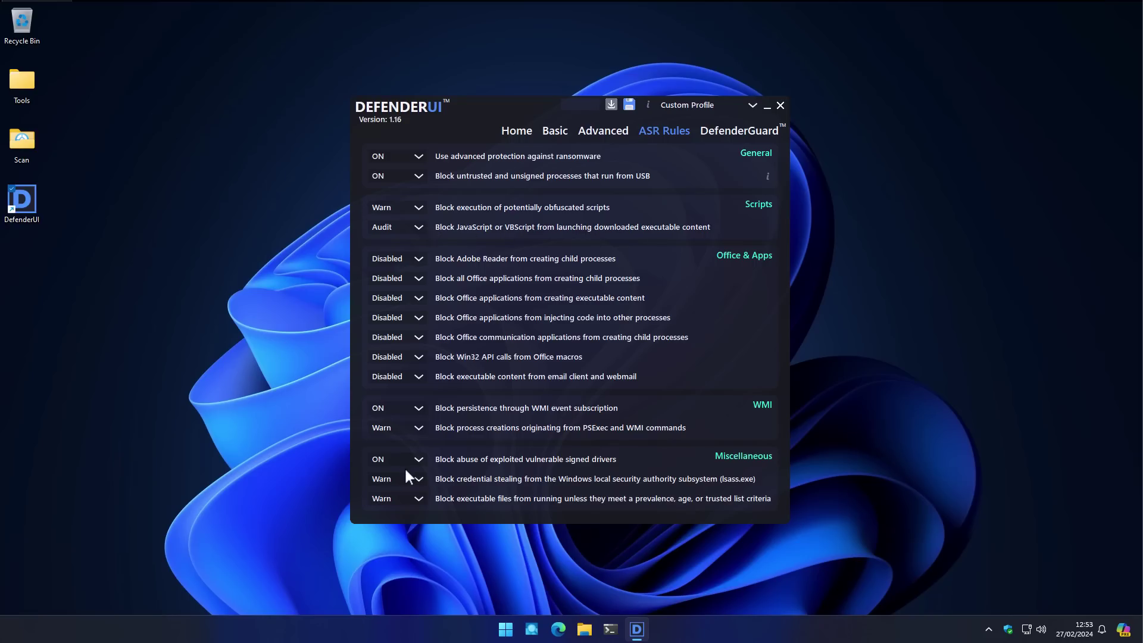
click(611, 630)
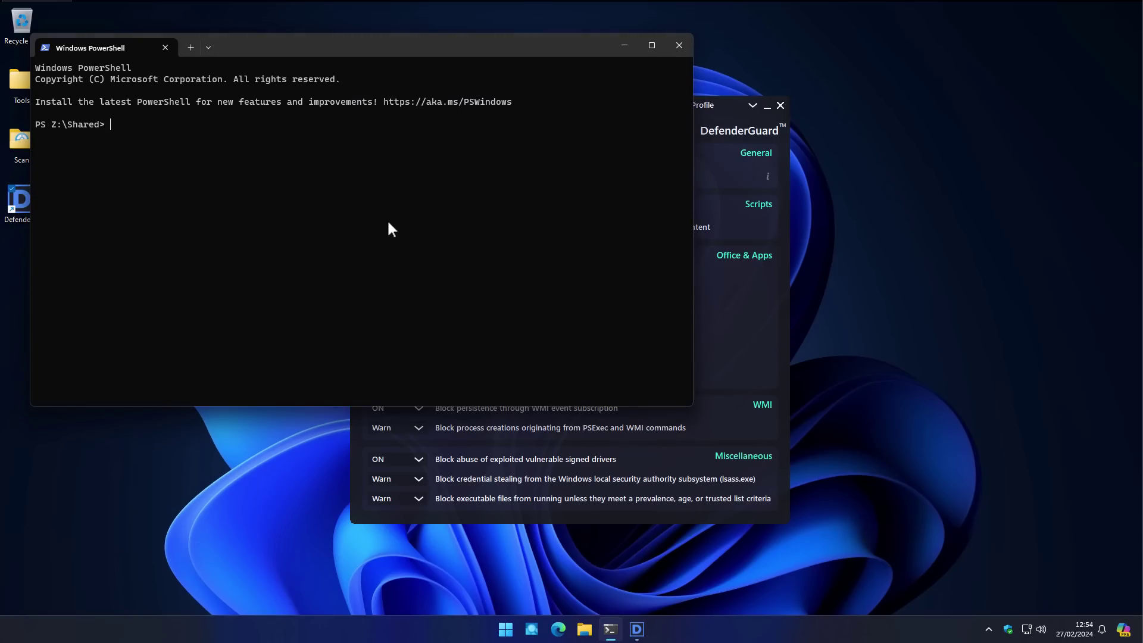
Step: Rerun python malx.py -n, now blocking all 78 files with 100% pro-active detection
text(python malx.py -n)
key(Return)
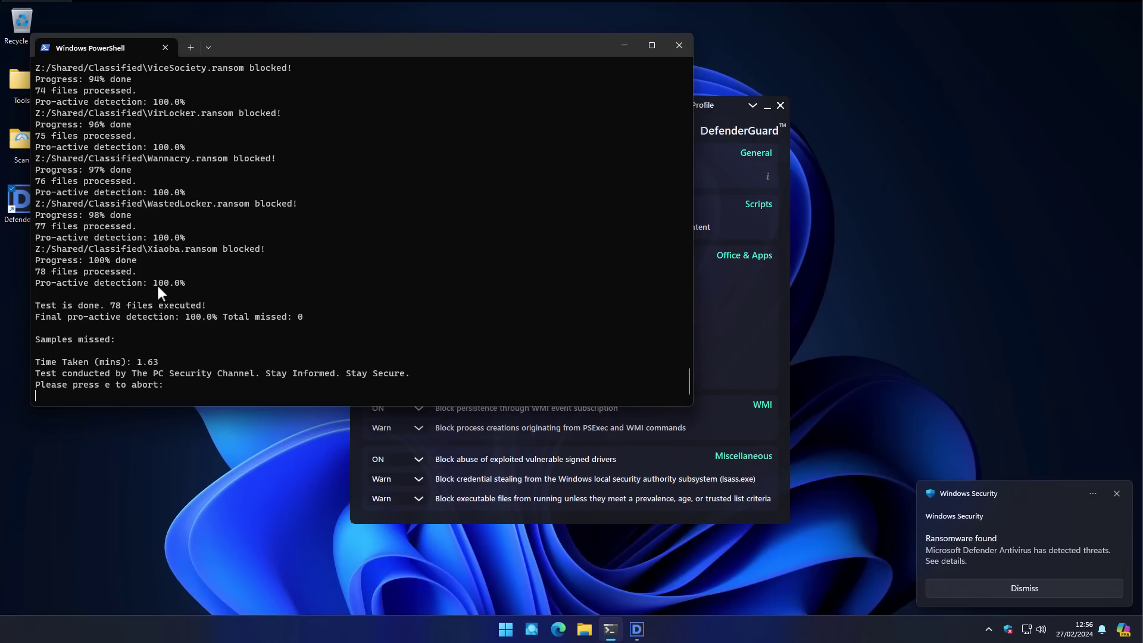
Step: Look over the Classified folder of ransomware samples, then close it
click(585, 630)
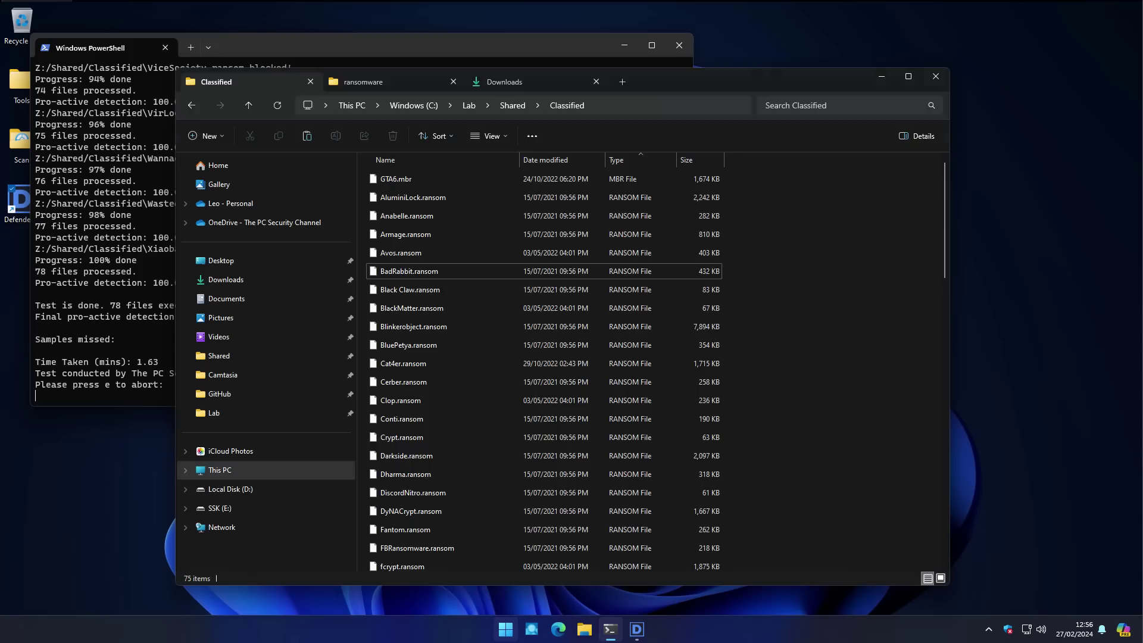
scroll(585, 325, down, 15)
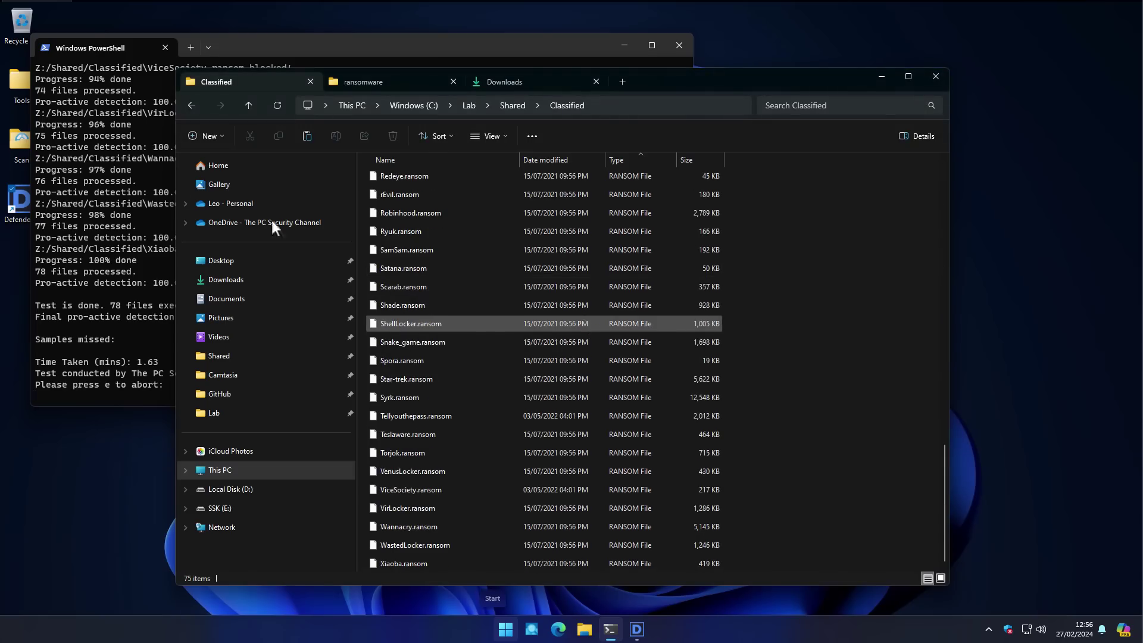
click(584, 629)
Step: Confirm All's Well That Ends Well in Documents opens as readable text, then return to DefenderUI
key(super+e)
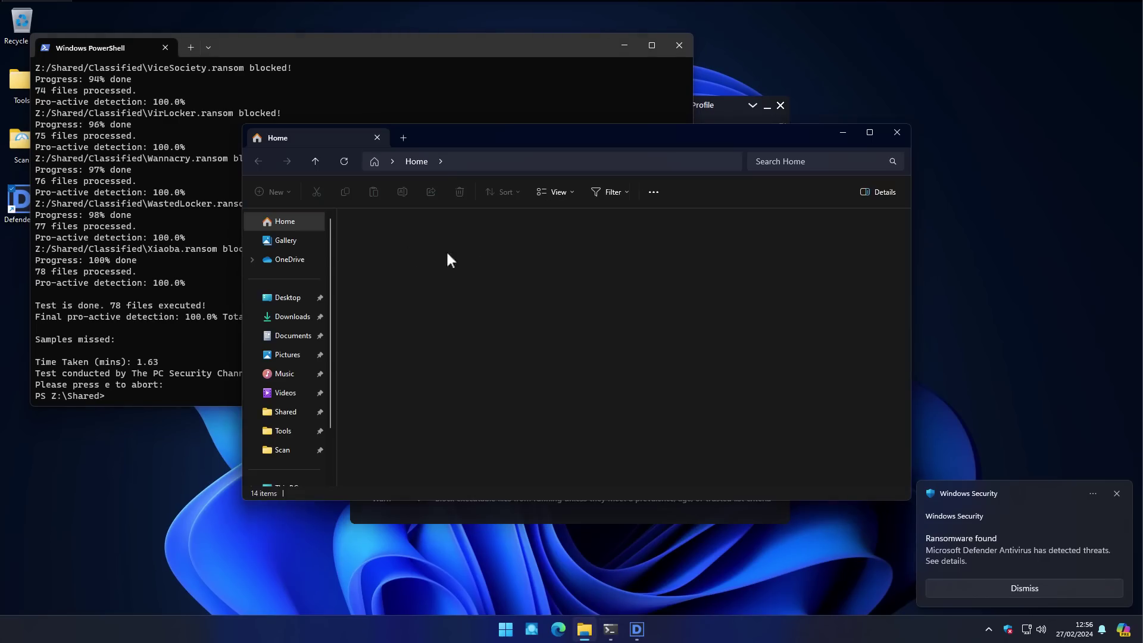
click(294, 334)
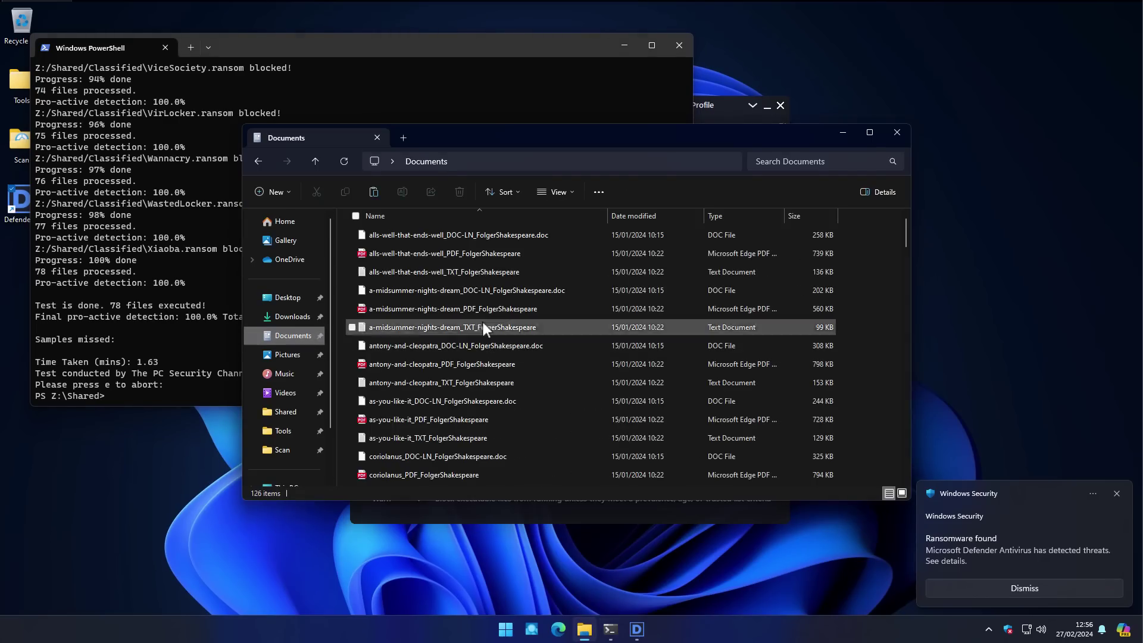
double_click(431, 273)
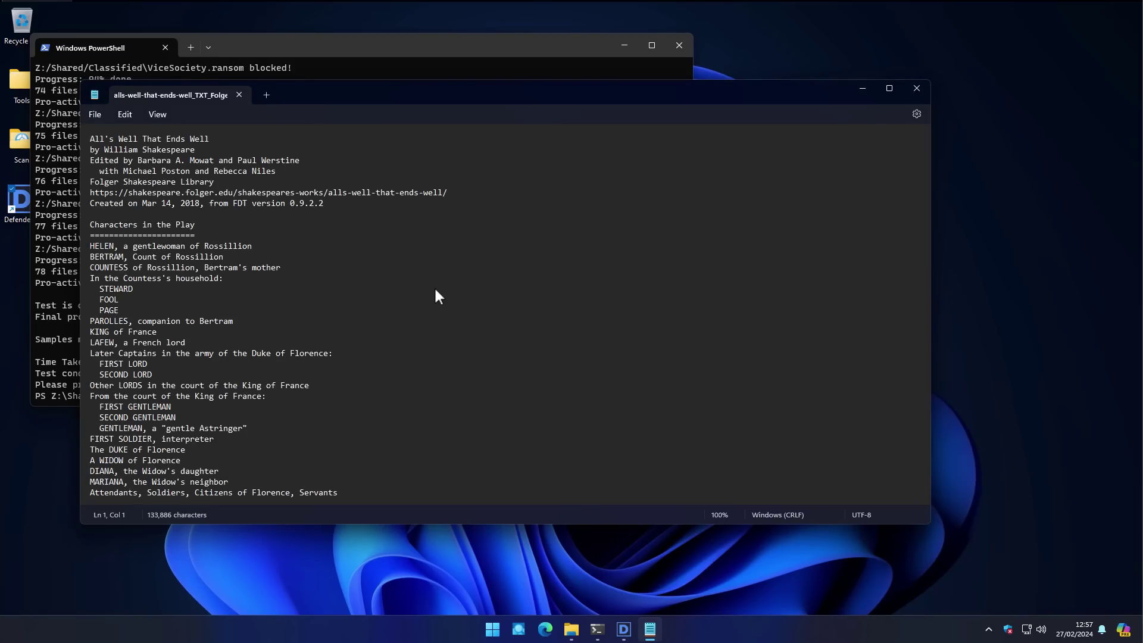
click(917, 88)
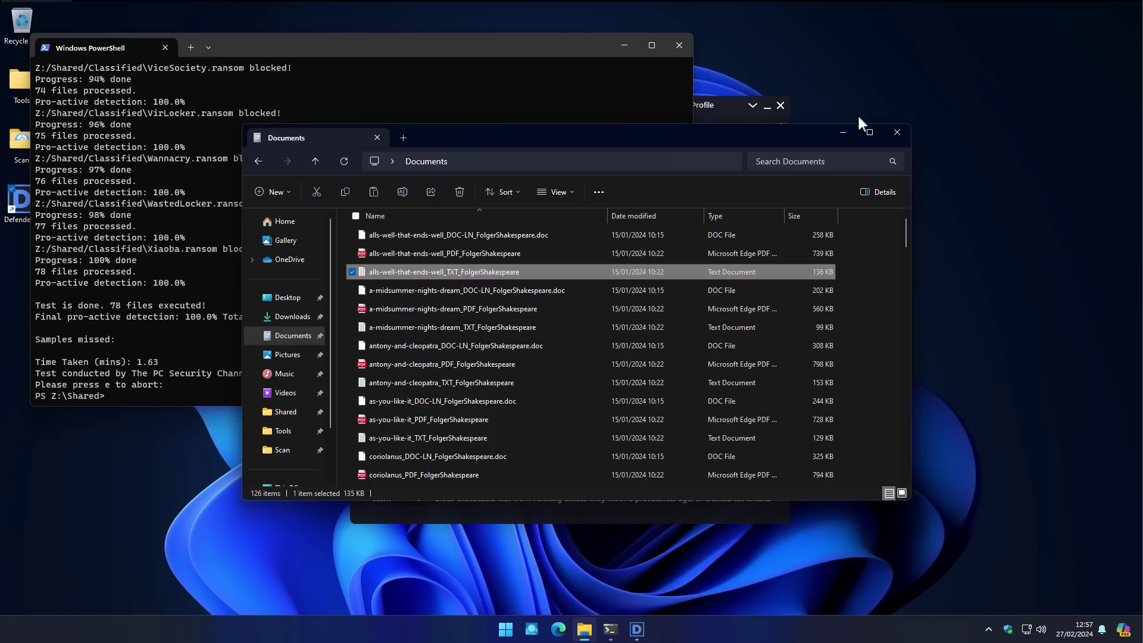
click(898, 133)
click(741, 296)
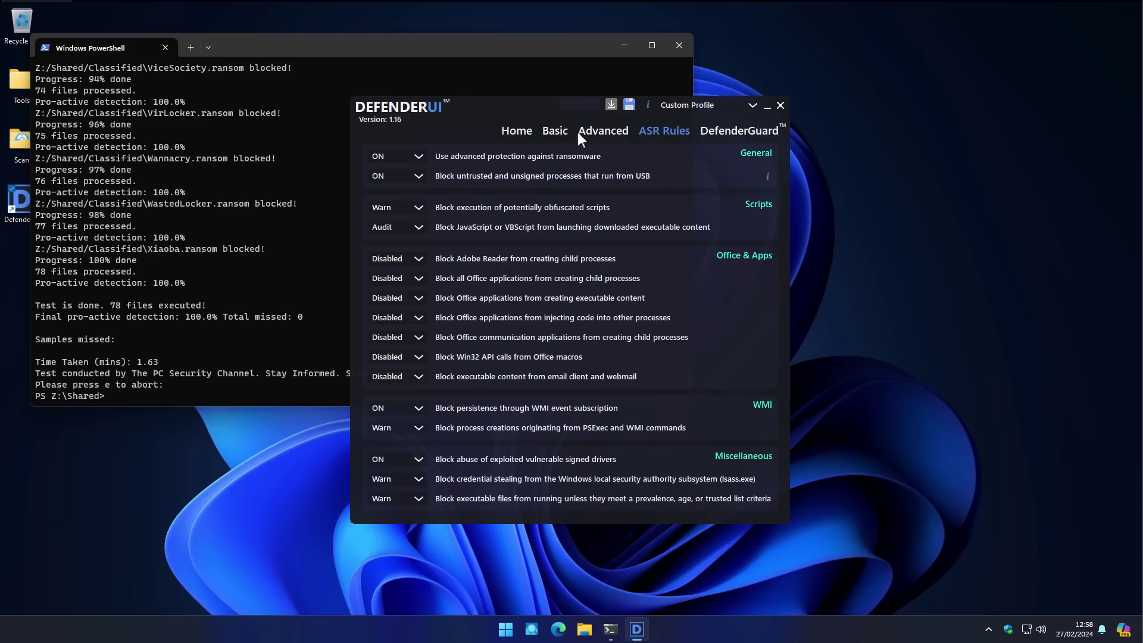
Step: Check the Basic tab's Cloud protection level choices, close the PowerShell test window, and return to ASR Rules
click(556, 130)
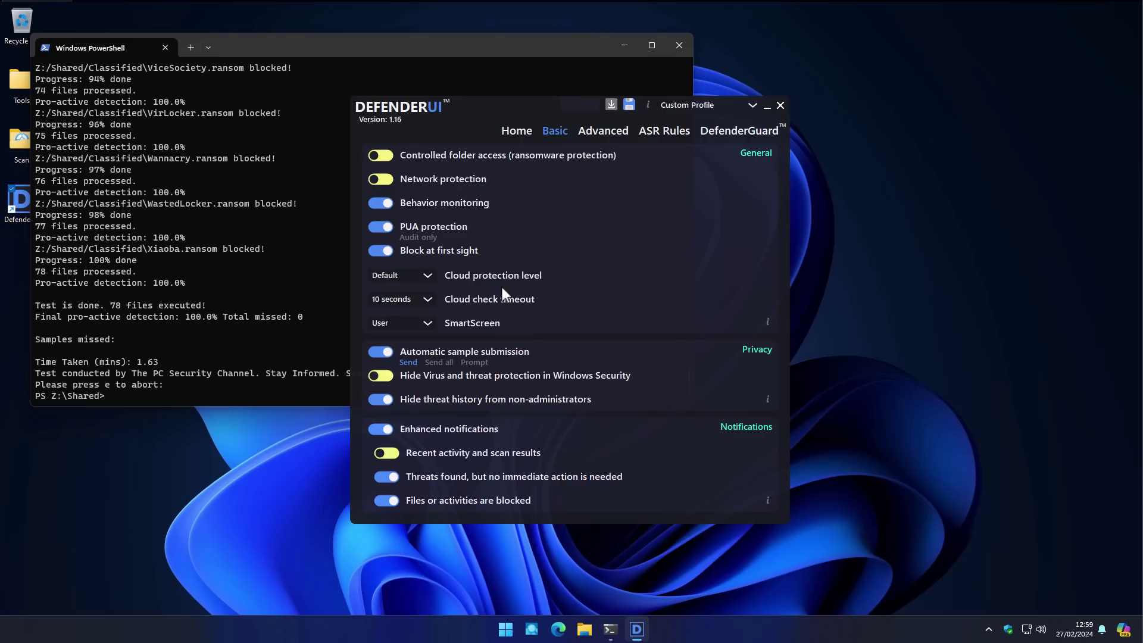
click(419, 279)
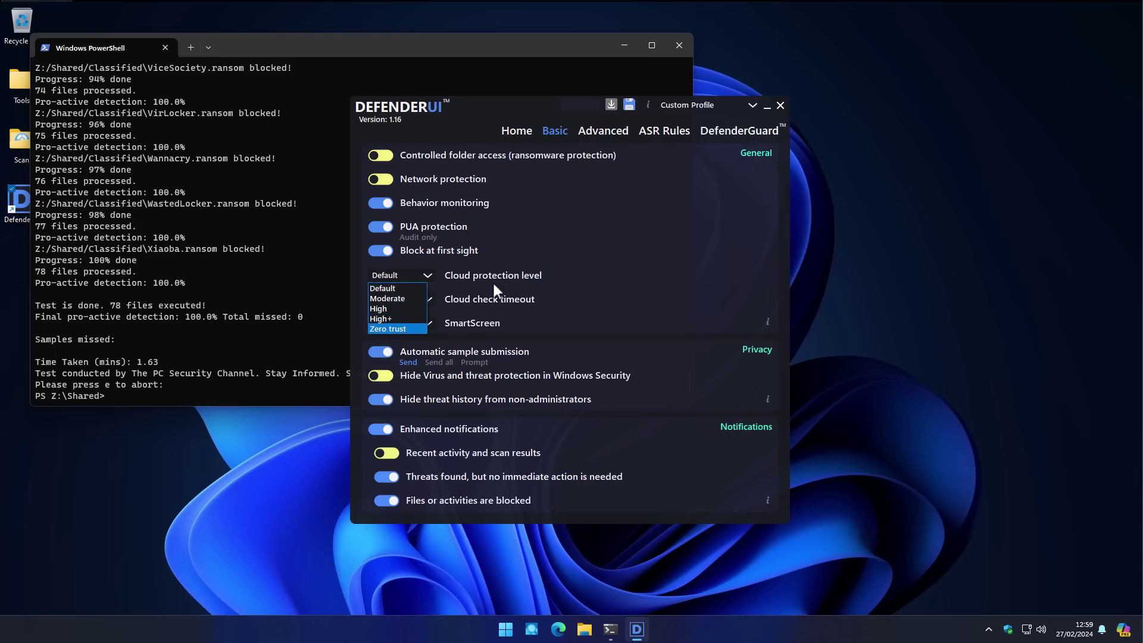
click(607, 95)
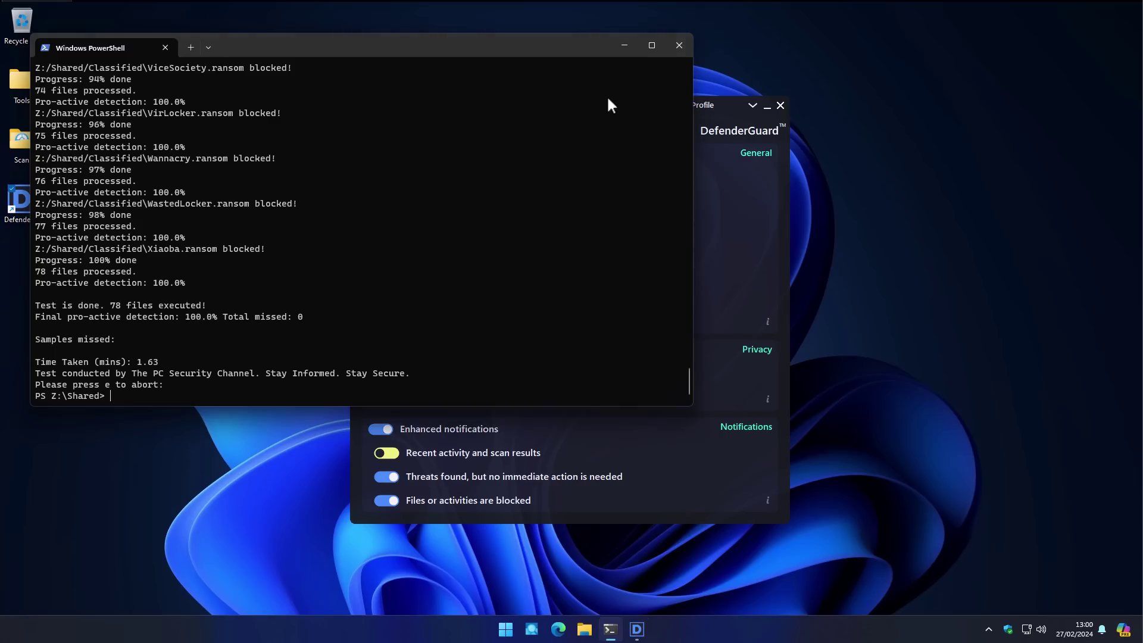
click(679, 47)
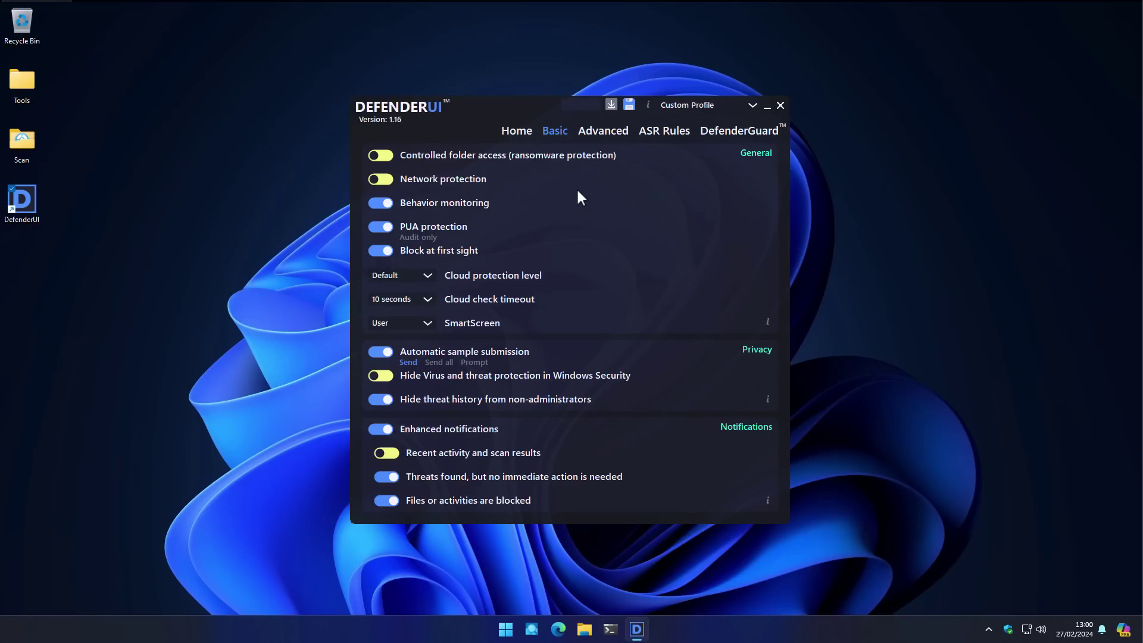
click(662, 130)
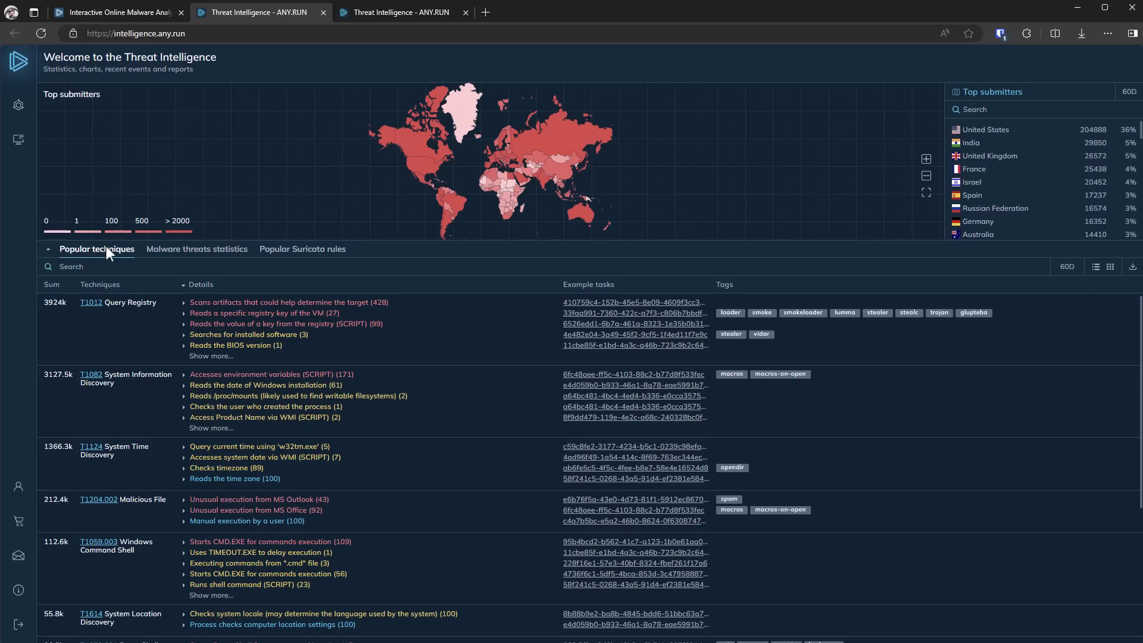
Step: Look over the malware threats statistics and the new-task OS choices, then return to Threat Intelligence
click(188, 250)
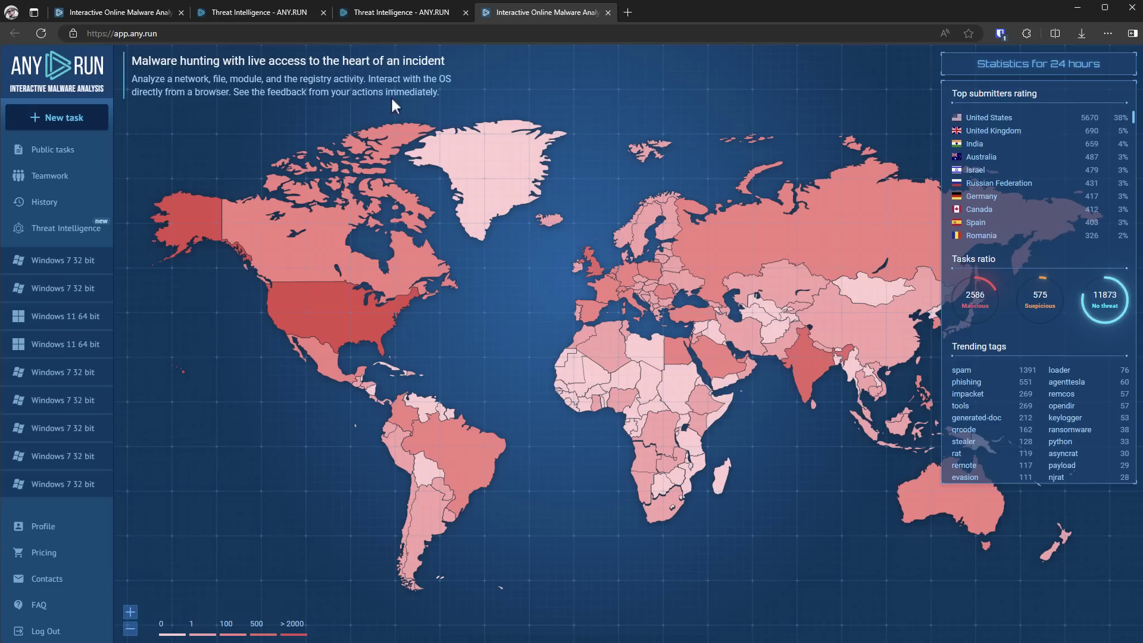
click(63, 118)
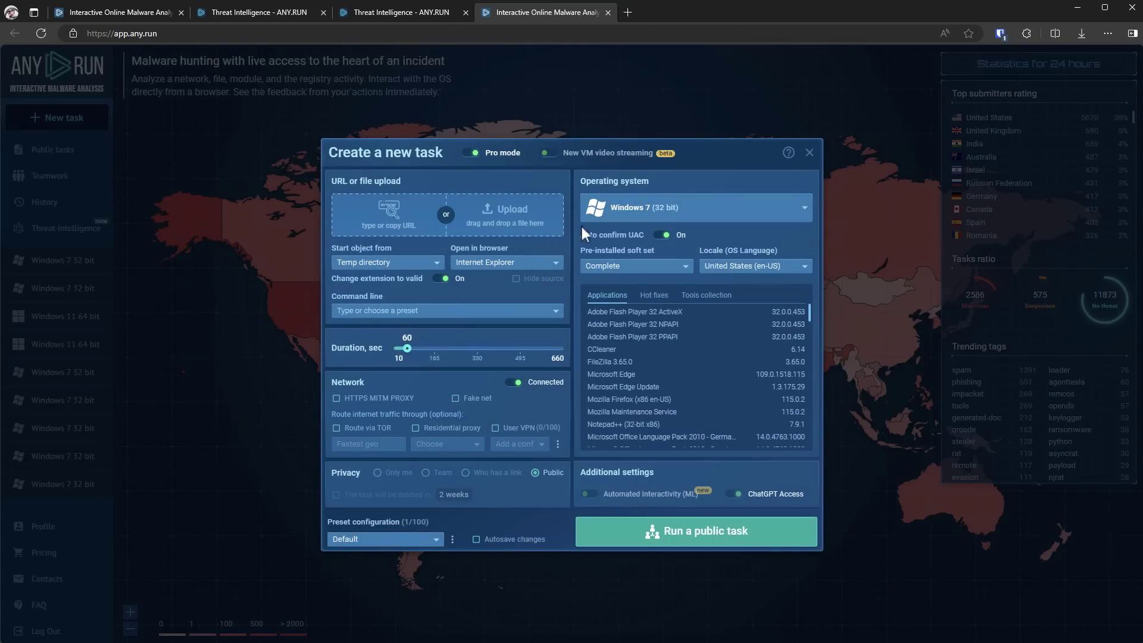
click(626, 202)
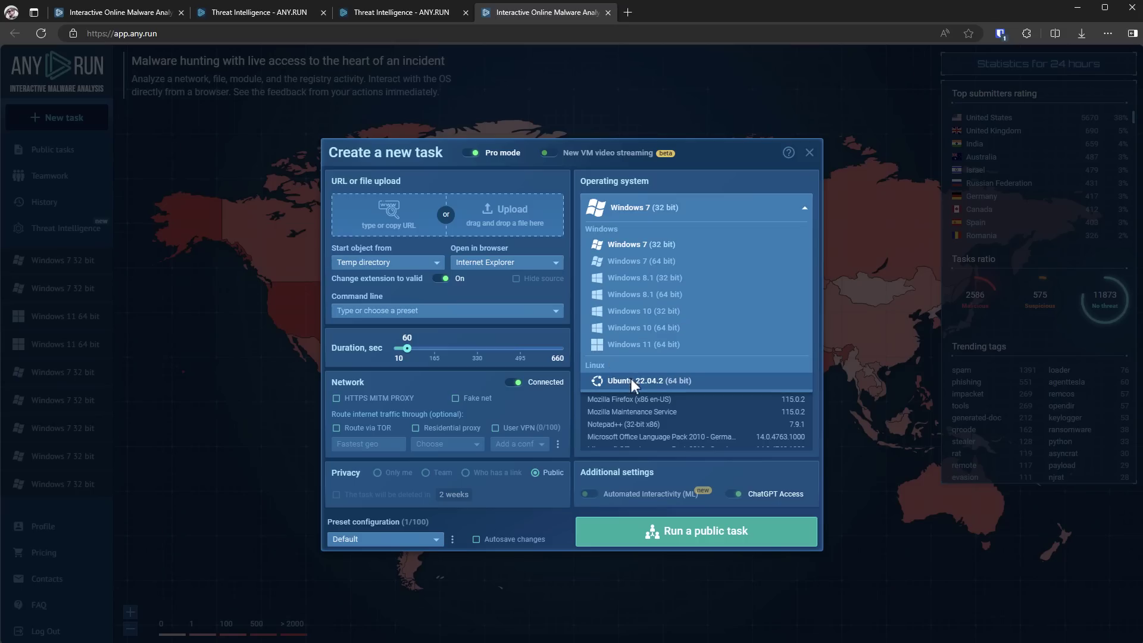
click(416, 18)
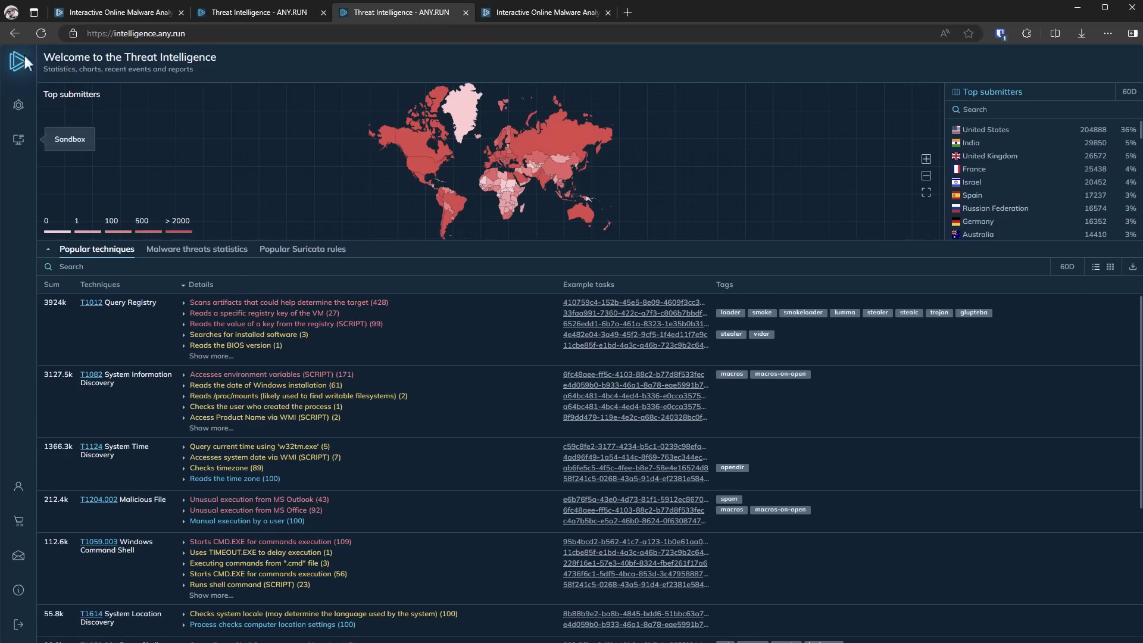
Step: Run the ransomware threat-name lookup and open the abc.exe task from the Tasks results
click(24, 99)
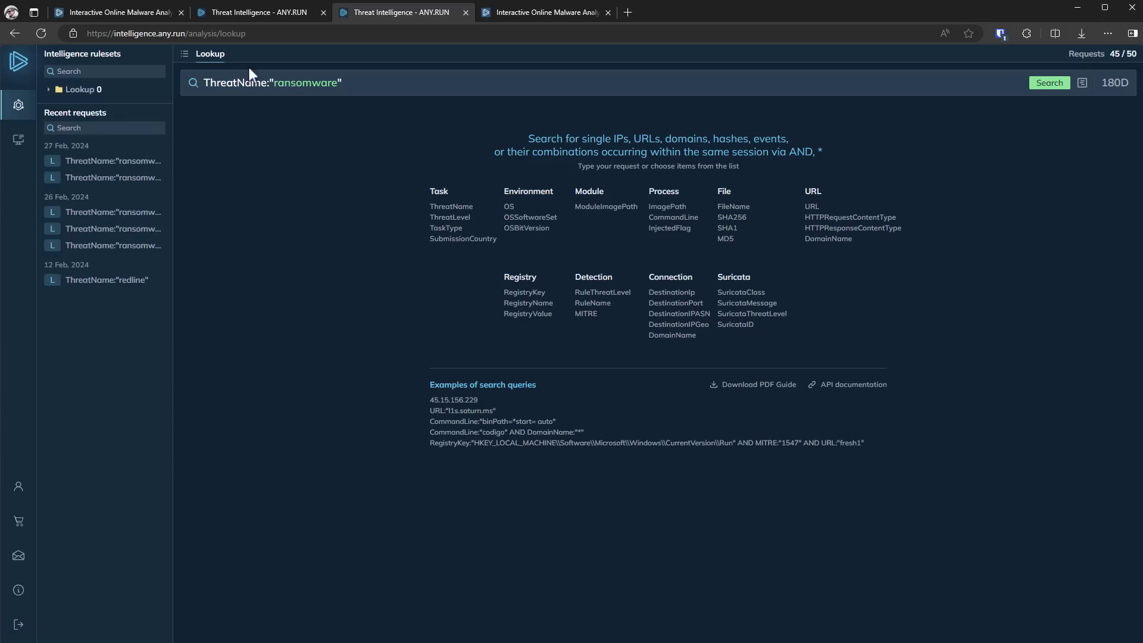
click(351, 90)
click(1049, 82)
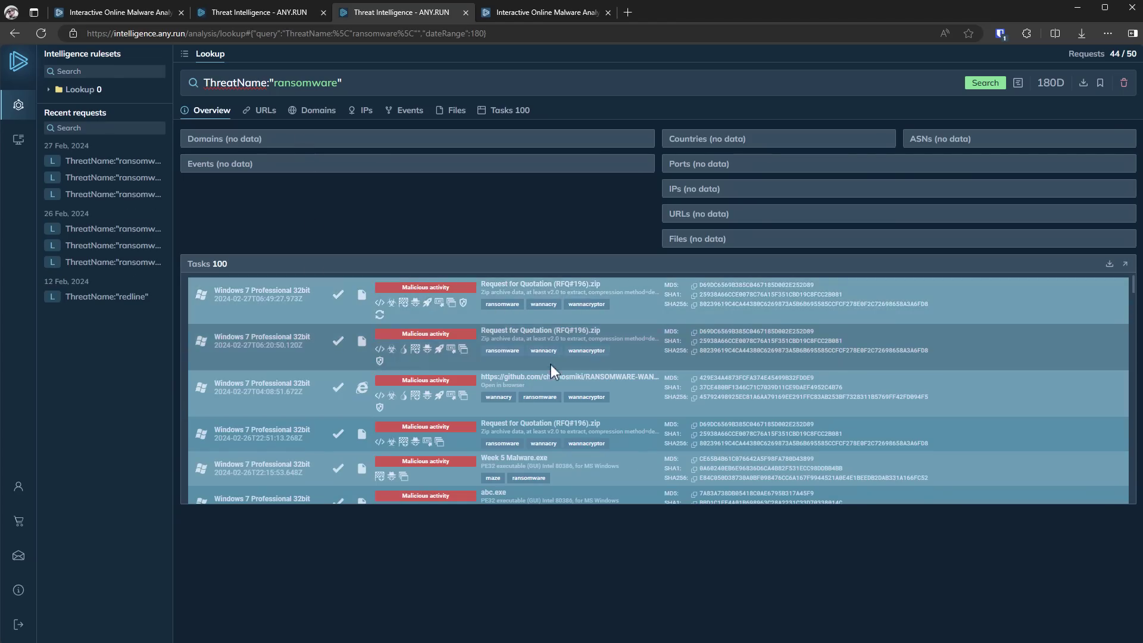
scroll(550, 363, down, 2)
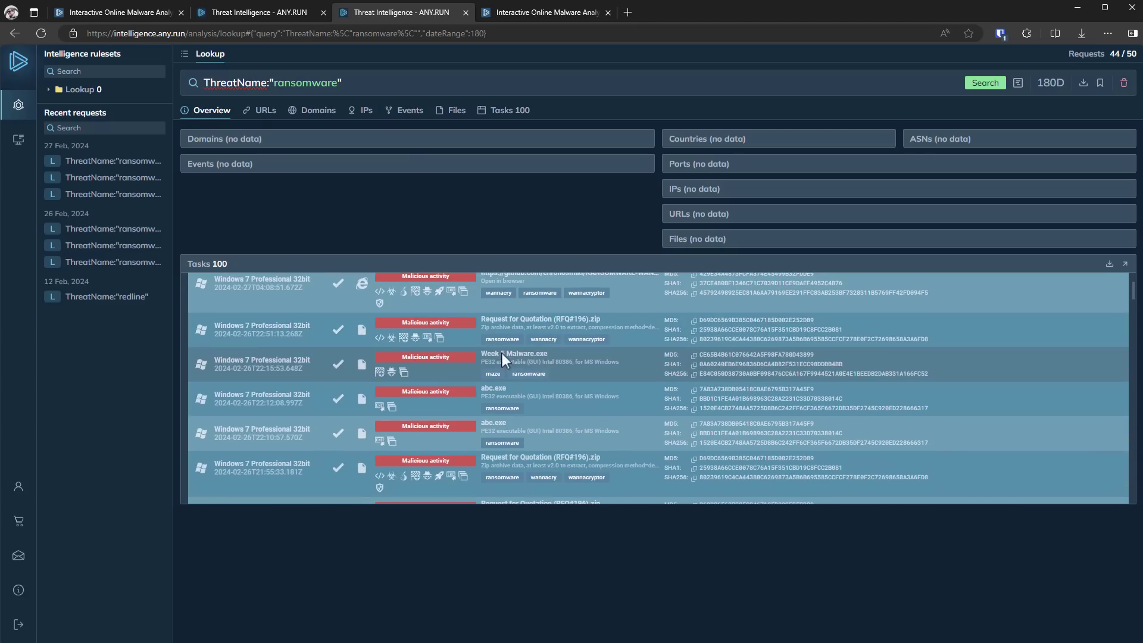
scroll(521, 360, down, 1)
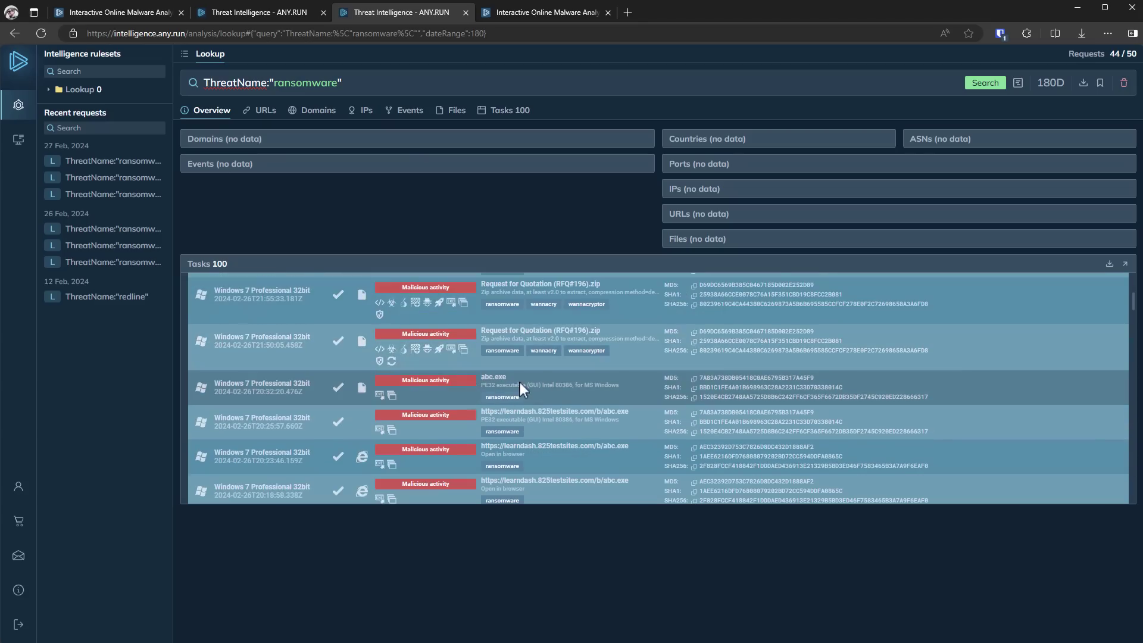
click(520, 382)
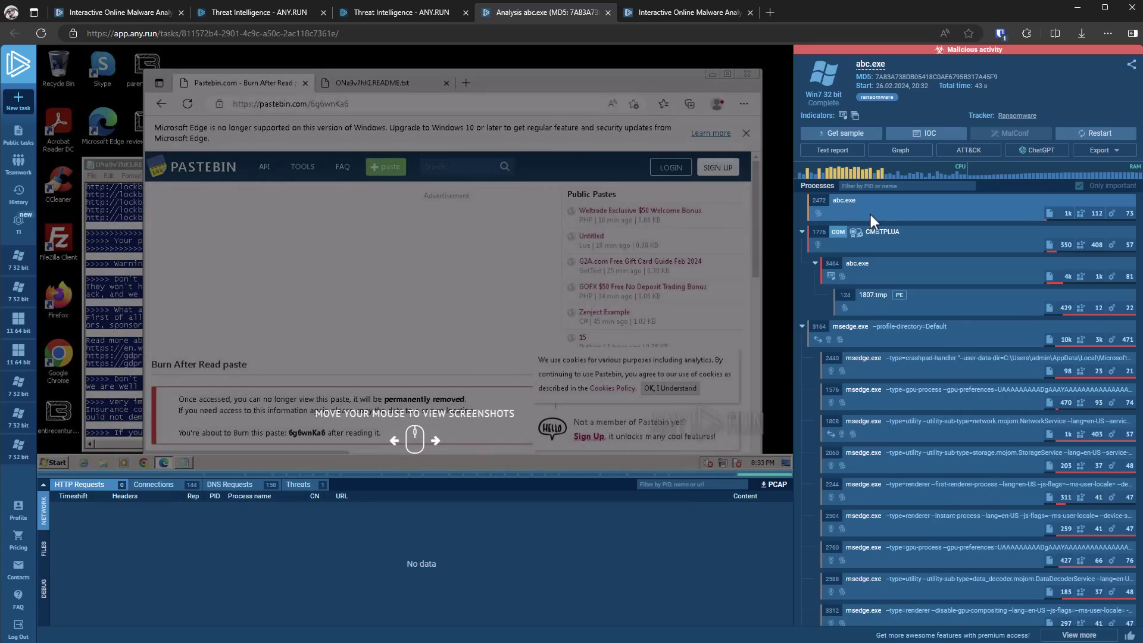
Step: Review the list of files abc.exe modified, then move to the Create a new task tab
scroll(871, 214, down, 10)
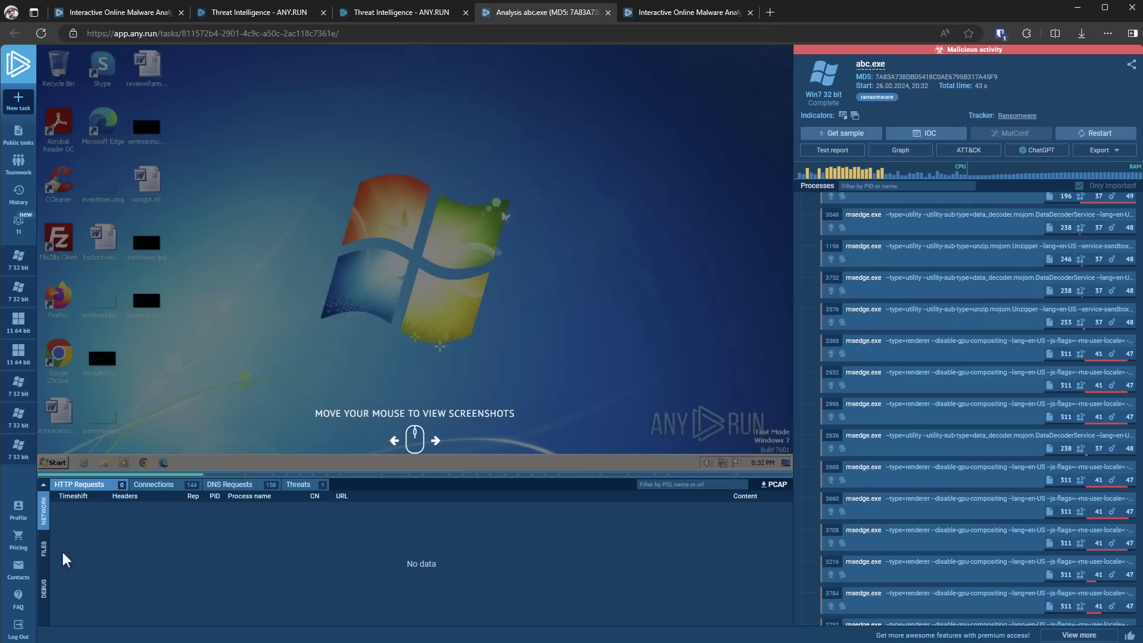
click(43, 547)
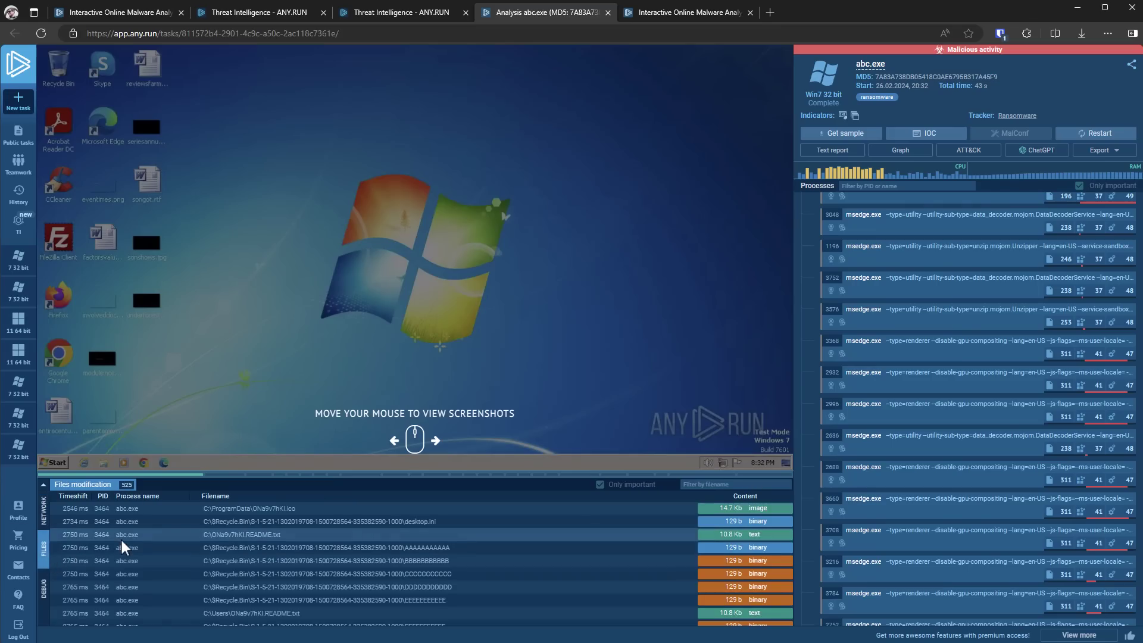
scroll(137, 553, down, 2)
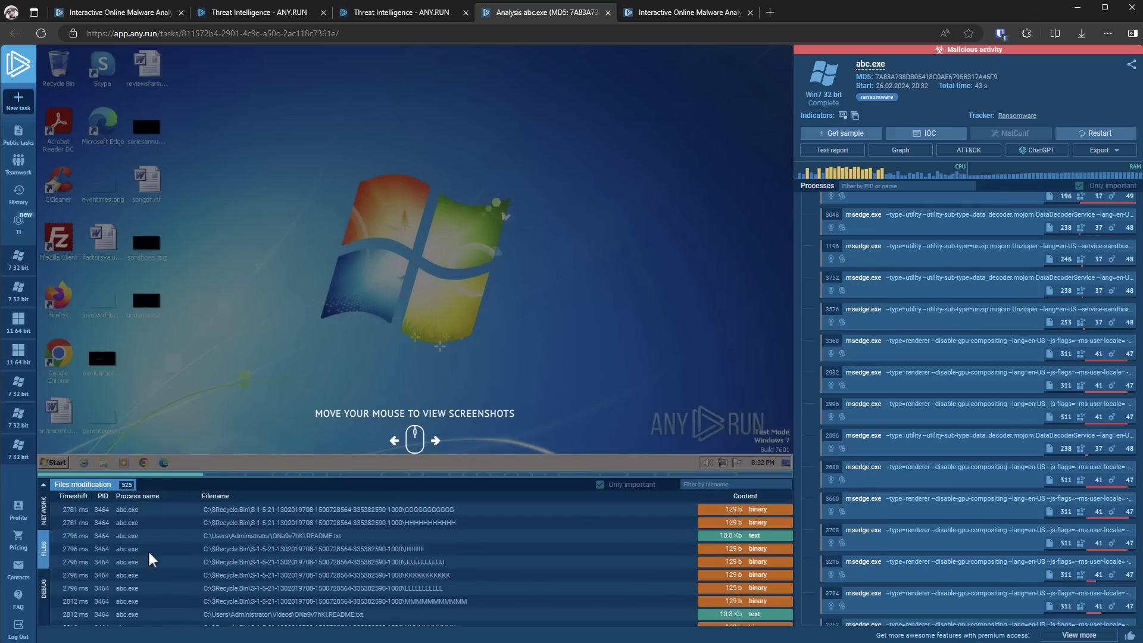
scroll(150, 559, down, 8)
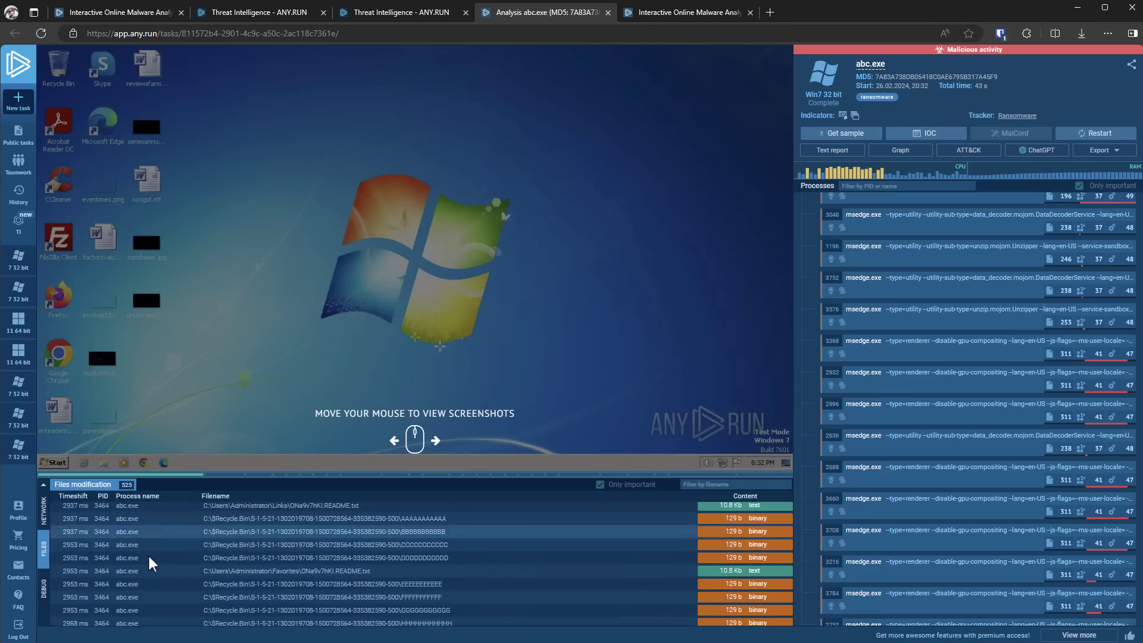
scroll(150, 565, down, 10)
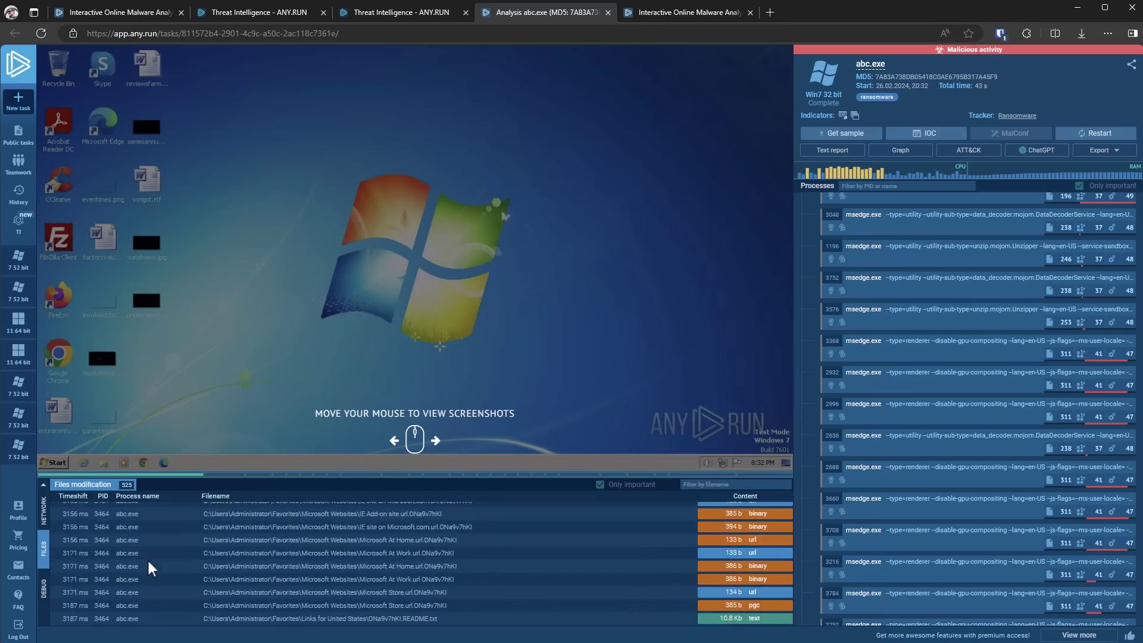
scroll(150, 568, down, 8)
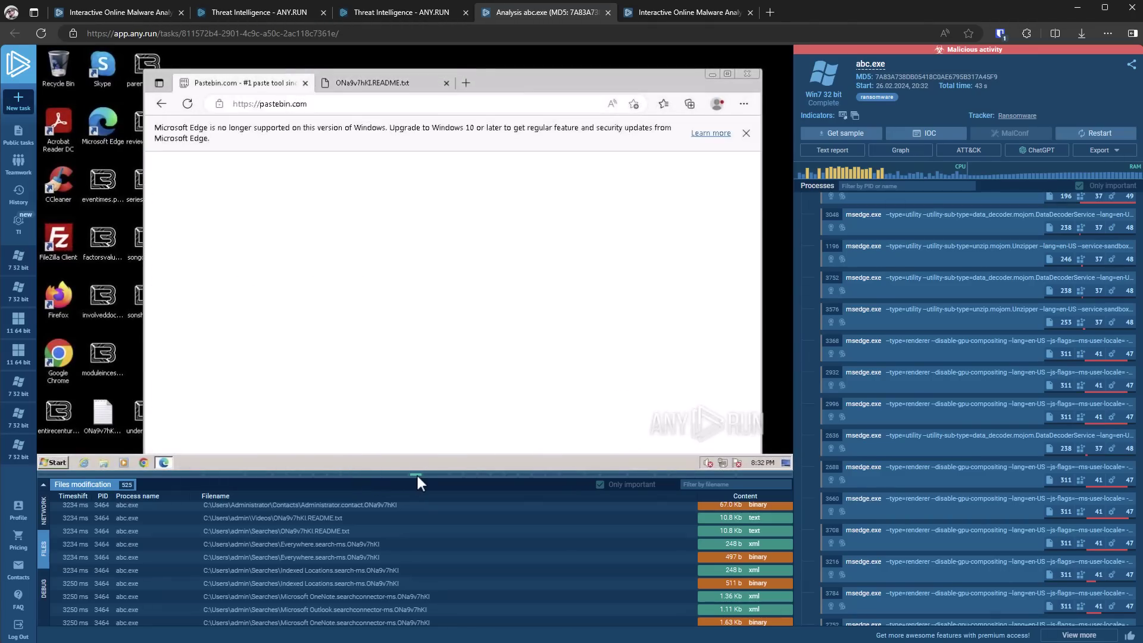
key(ctrl+Tab)
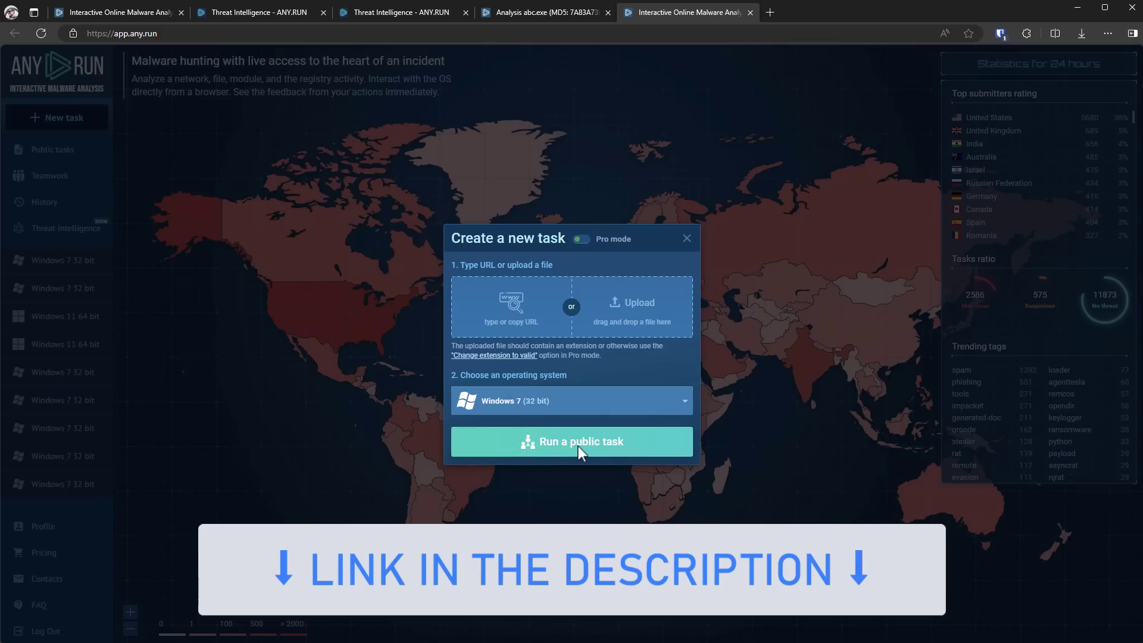
Step: Load the pasted promo link for the Threat Intelligence plans, confirming Leave on the prompt
click(453, 34)
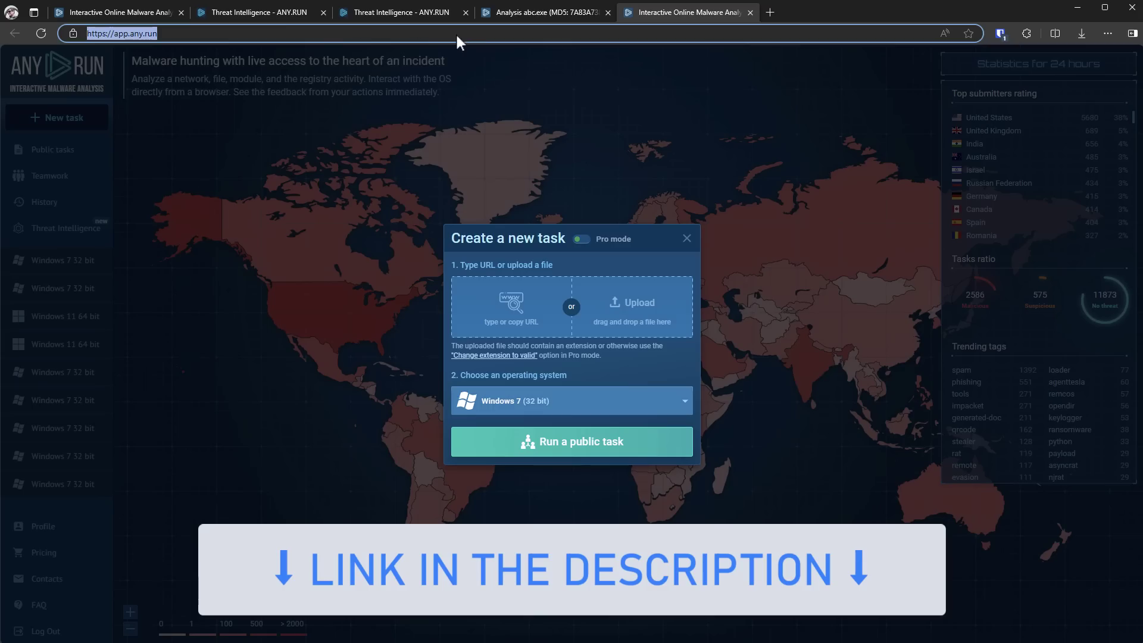
text(https://intelligence.any.run/plans?TI_promo&utm_source=youtube&utm_medium=video&utm_campaign= thepcsecuritychannel&utm_content=ti_promo&utm_term=28022024)
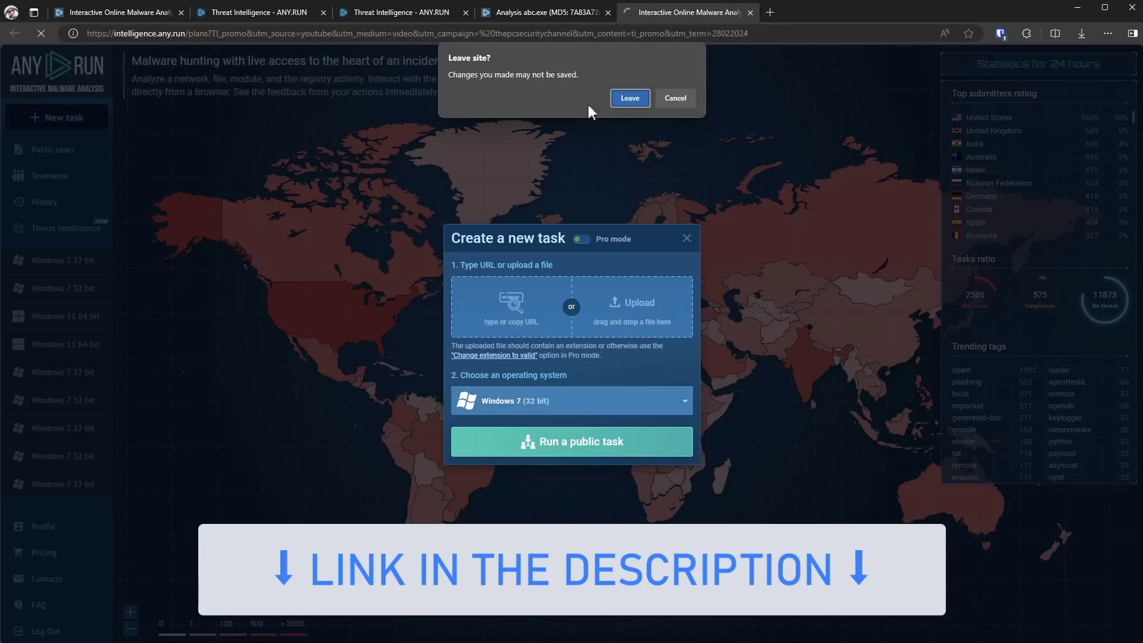
click(628, 97)
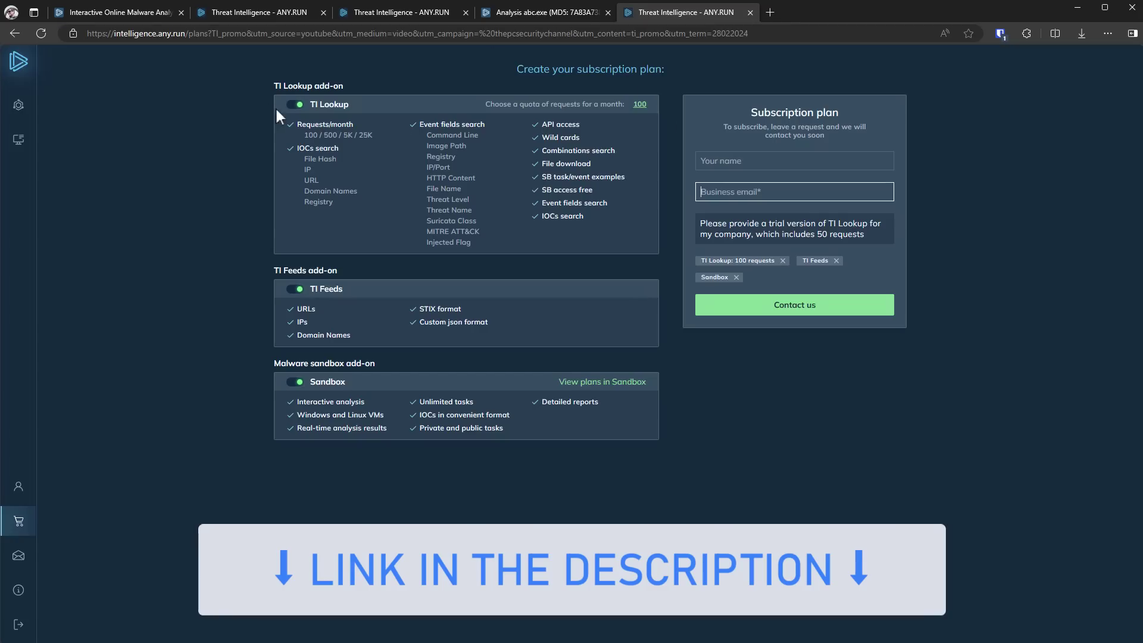